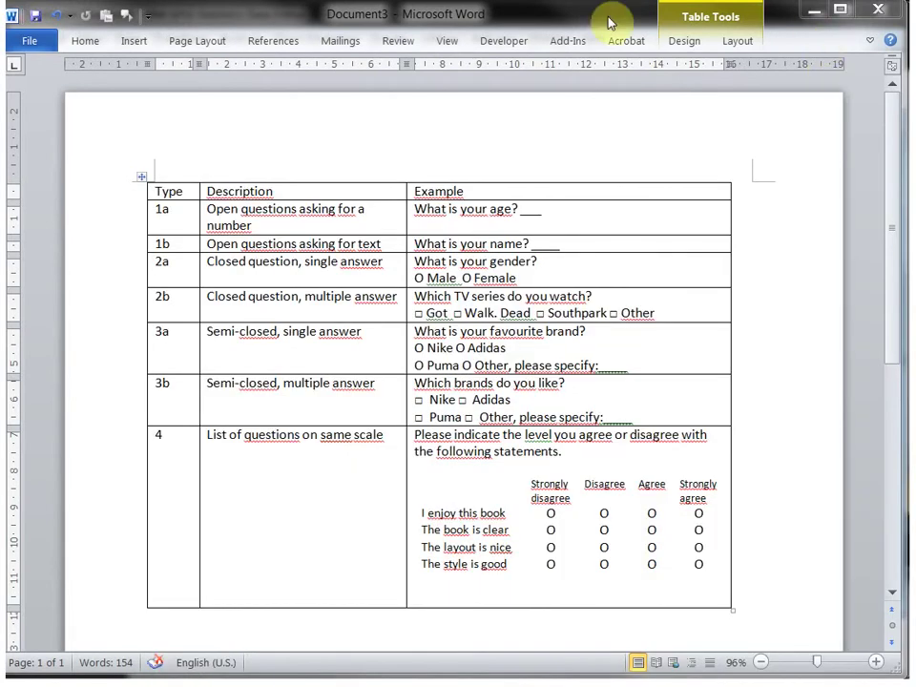
- Un-maximize the Word questionnaire window and switch to the empty SPSS Data Editor
{"action": "left_click_drag", "start_coordinate": [474, 21], "coordinate": [471, 55]}
{"action": "key", "text": "alt+Tab"}
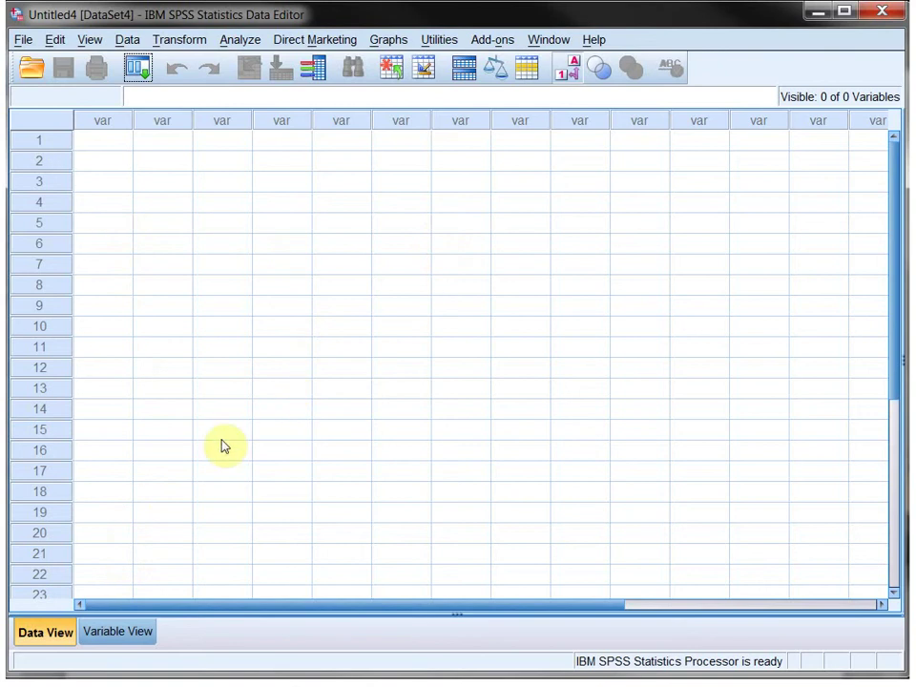
- Show Variable View and move the SPSS window so the Word question table is visible
{"action": "left_click", "coordinate": [139, 631]}
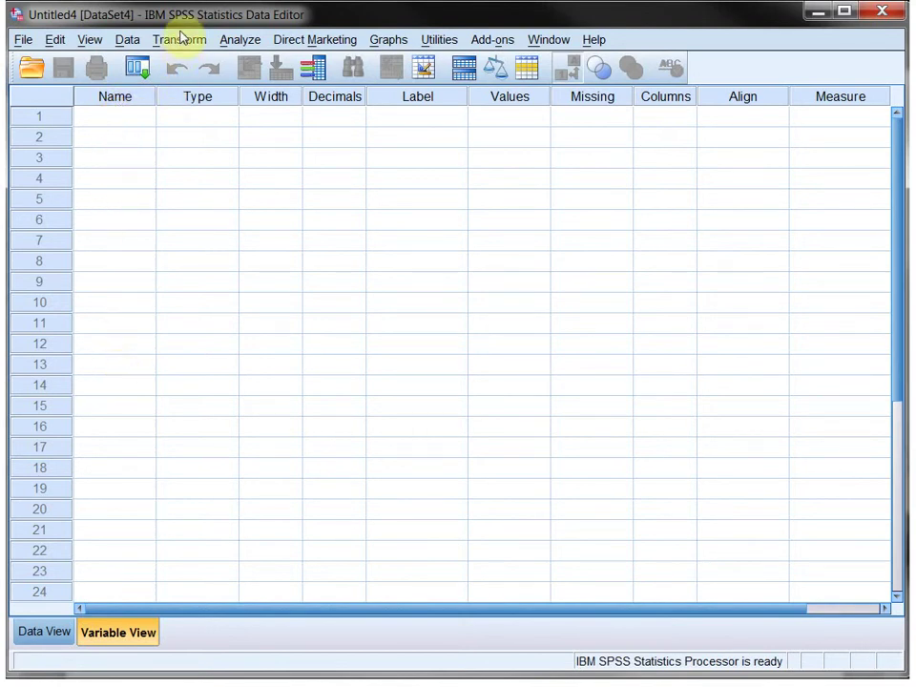
{"action": "left_click_drag", "start_coordinate": [181, 23], "coordinate": [869, 121]}
- Enter age, name and gender as the names of variables 1–3
{"action": "left_click", "coordinate": [816, 215]}
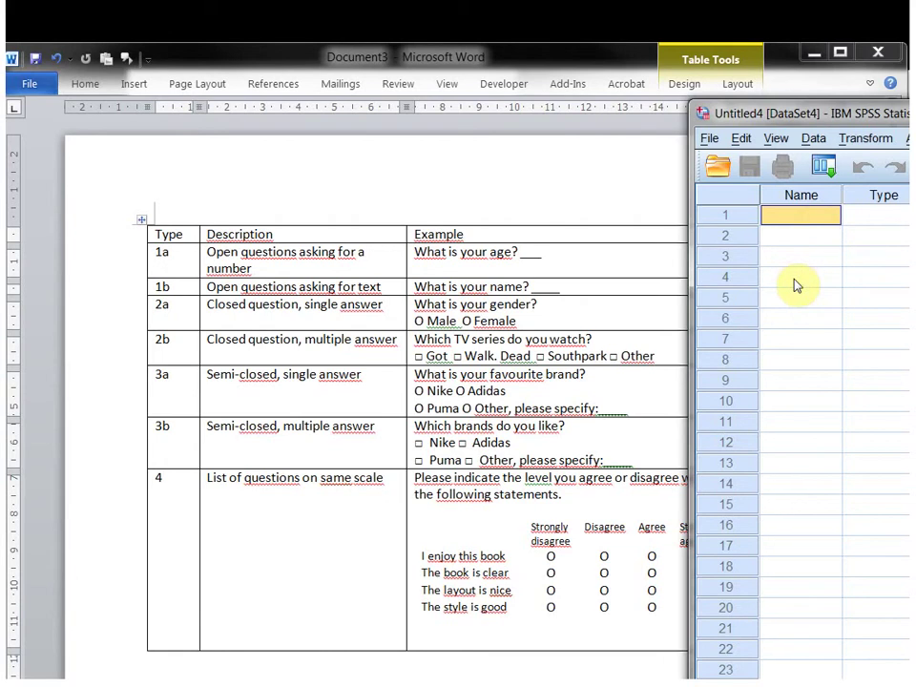
{"action": "type", "text": "age"}
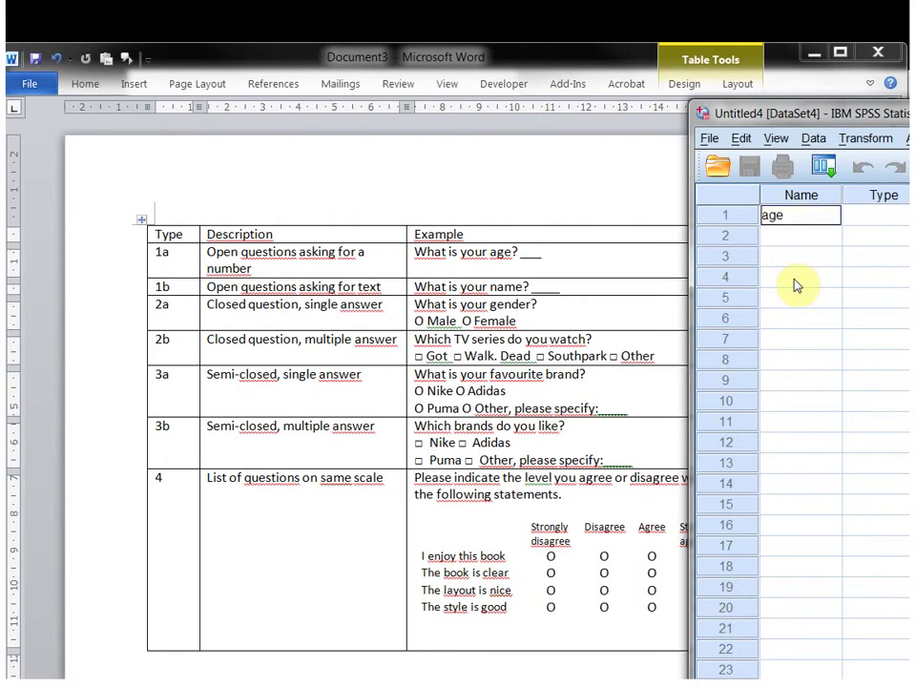
{"action": "key", "text": "Return"}
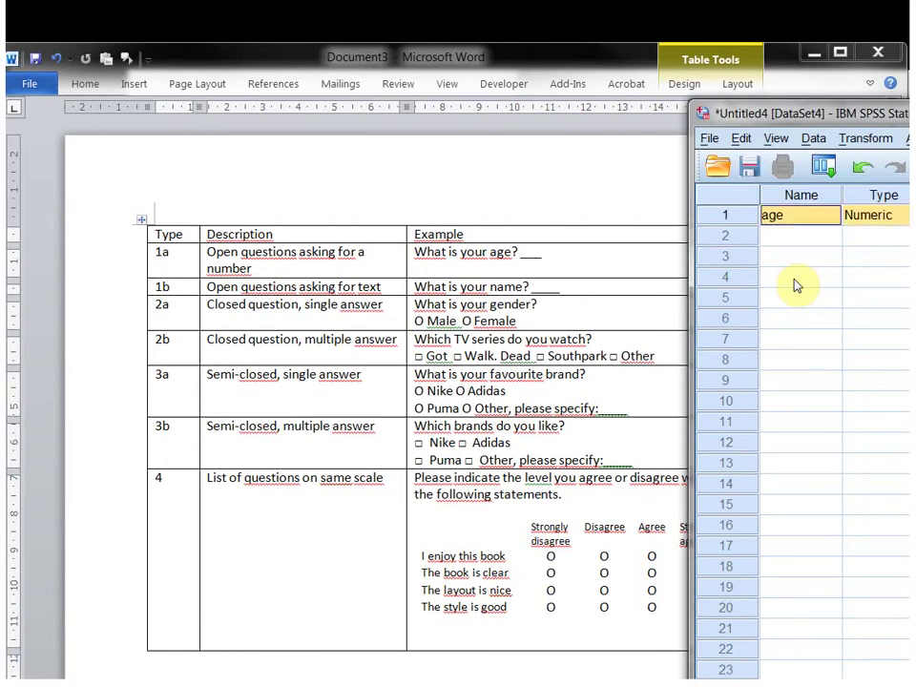
{"action": "type", "text": "name"}
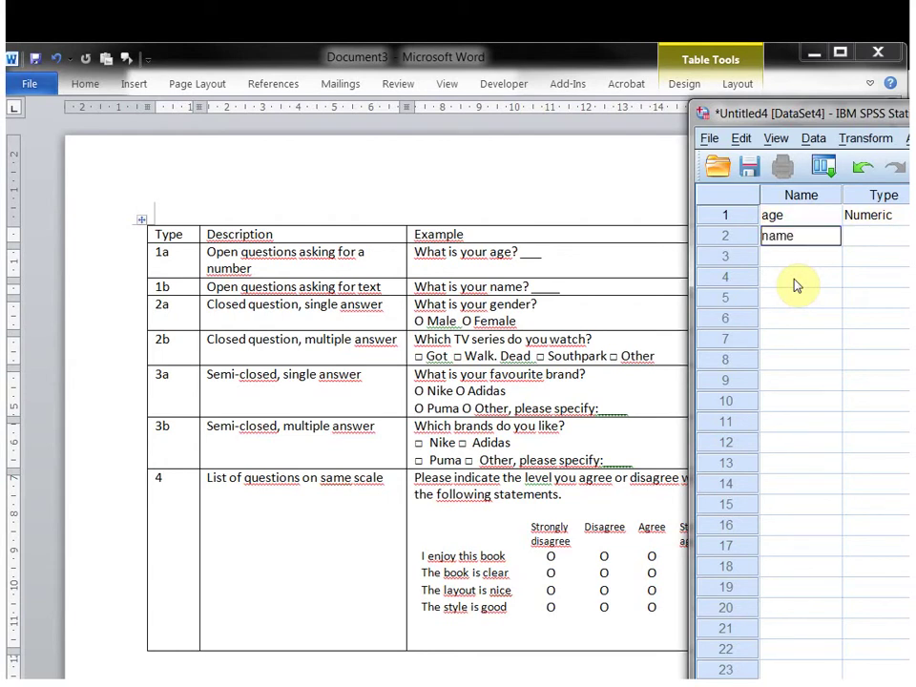
{"action": "key", "text": "Return"}
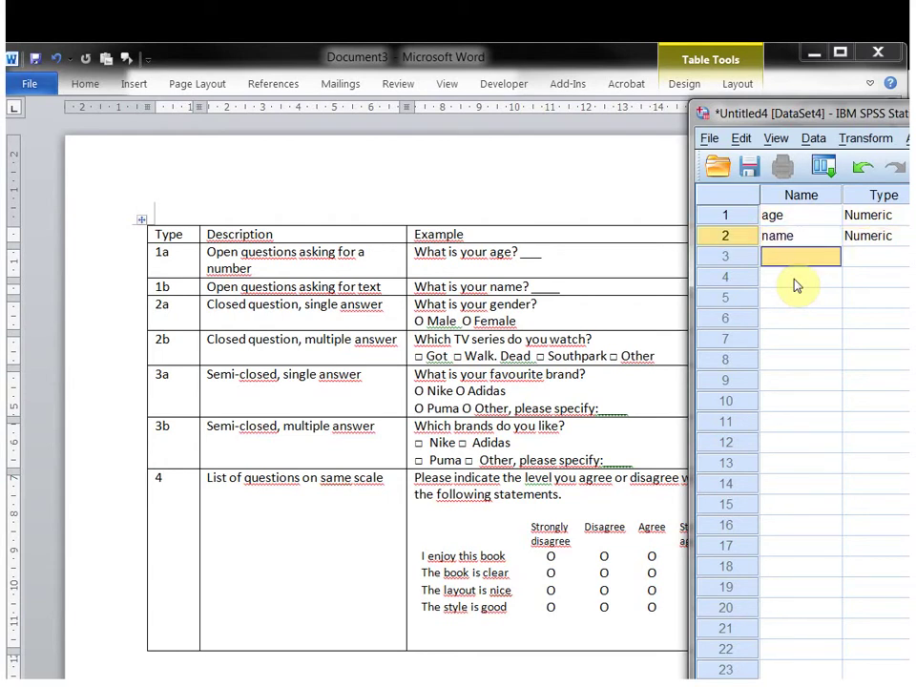
{"action": "type", "text": "gender"}
{"action": "key", "text": "Return"}
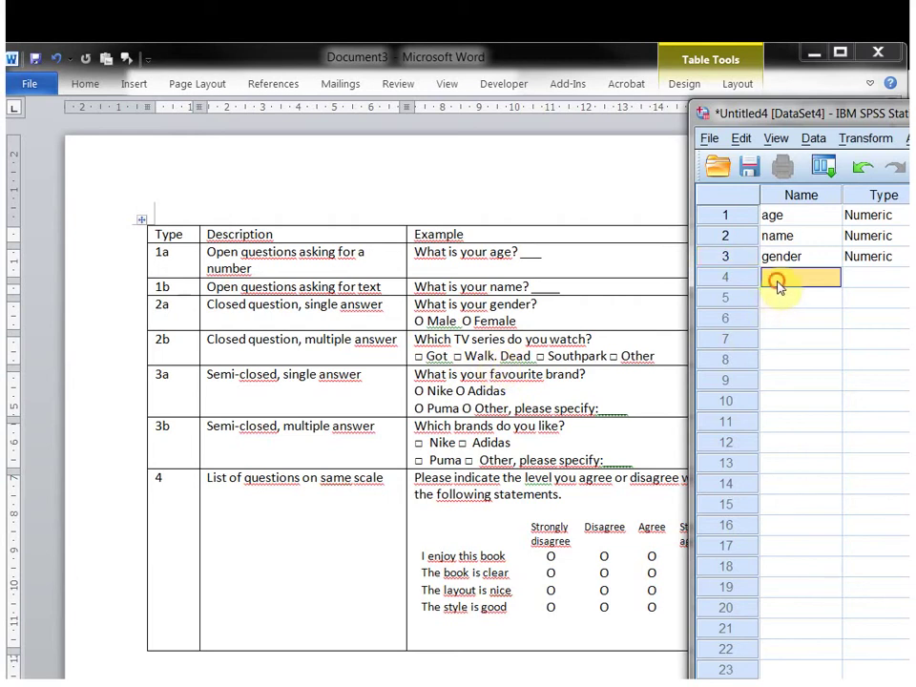
- Enter tv_got, tv_wd, tv_sp and tv_oth as the names of variables 4–7
{"action": "type", "text": "tv_got"}
{"action": "left_click", "coordinate": [779, 285]}
{"action": "key", "text": "Down"}
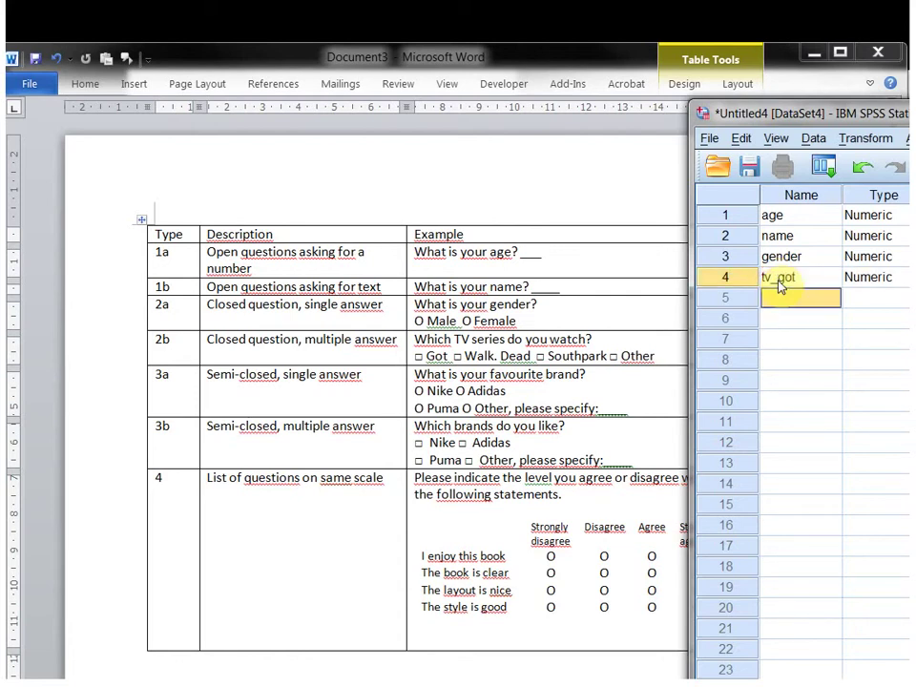
{"action": "type", "text": "tv_wd"}
{"action": "key", "text": "Return"}
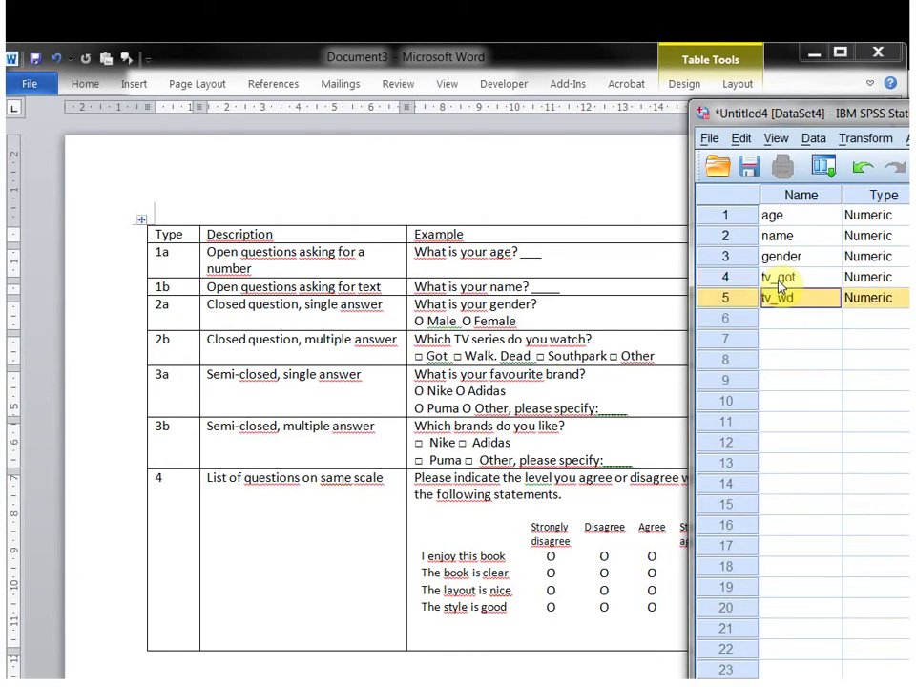
{"action": "key", "text": "Down"}
{"action": "type", "text": "t"}
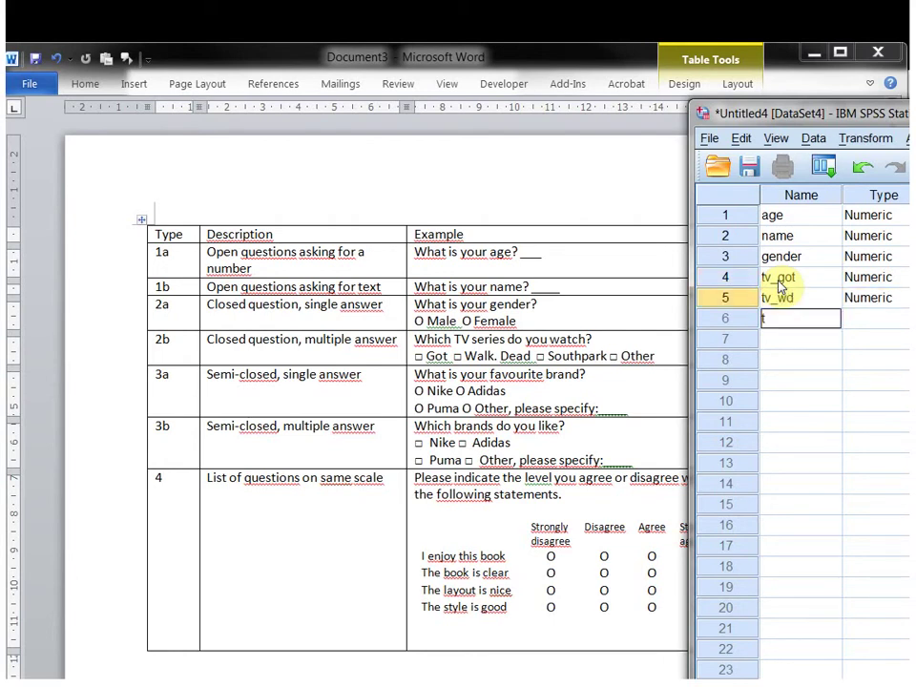
{"action": "type", "text": "v_sp"}
{"action": "key", "text": "Return"}
{"action": "key", "text": "Down"}
{"action": "type", "text": "tv_oth"}
{"action": "key", "text": "Return"}
{"action": "key", "text": "Down"}
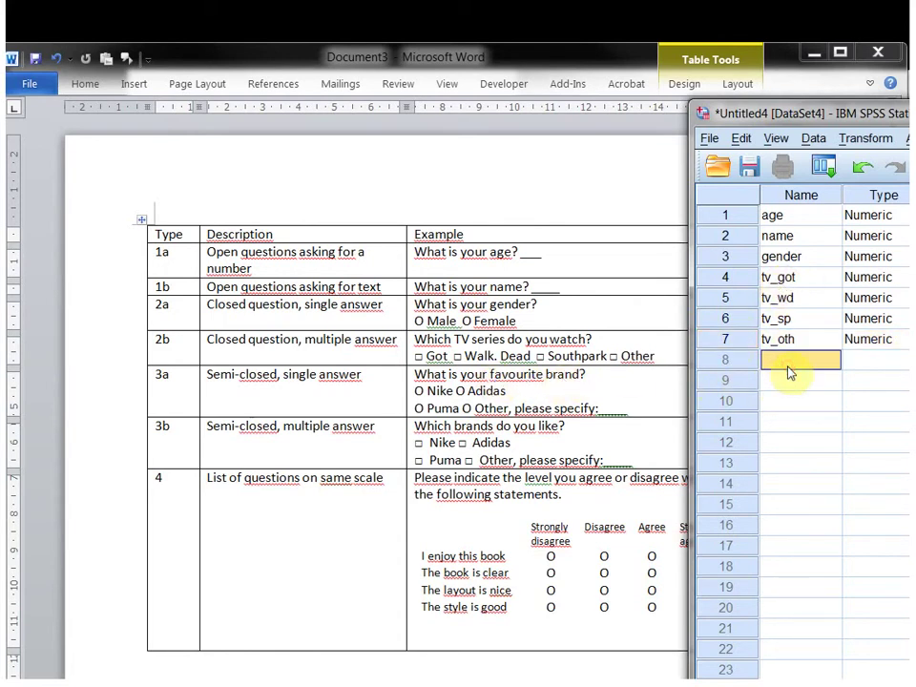
- Name rows 8–12 brand, like_nike, like_adidas, like_puma and like_other
{"action": "type", "text": "brand"}
{"action": "key", "text": "Return"}
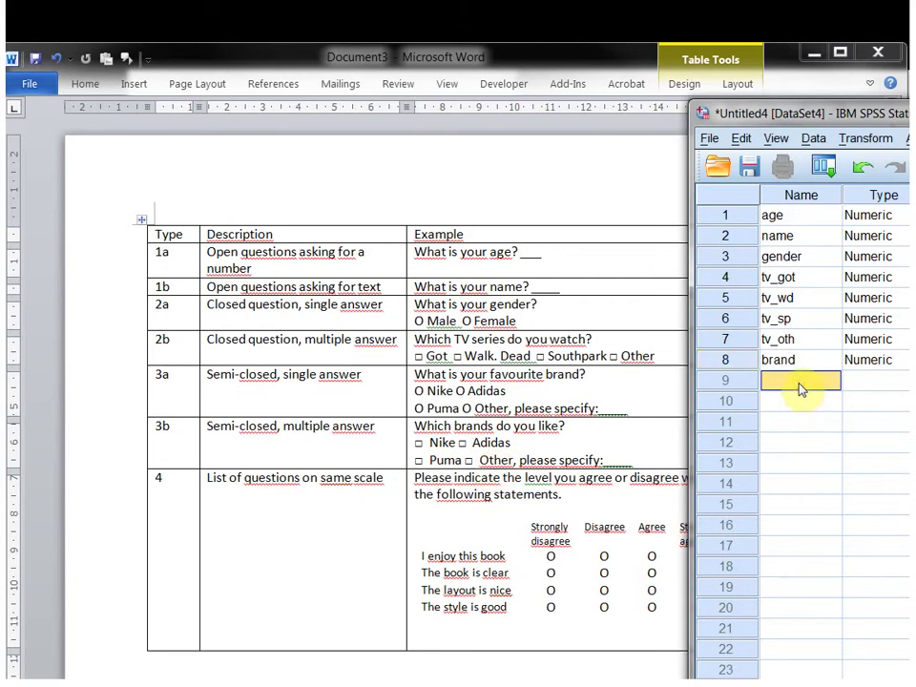
{"action": "type", "text": "like_nike"}
{"action": "key", "text": "Return"}
{"action": "type", "text": "like_adidas"}
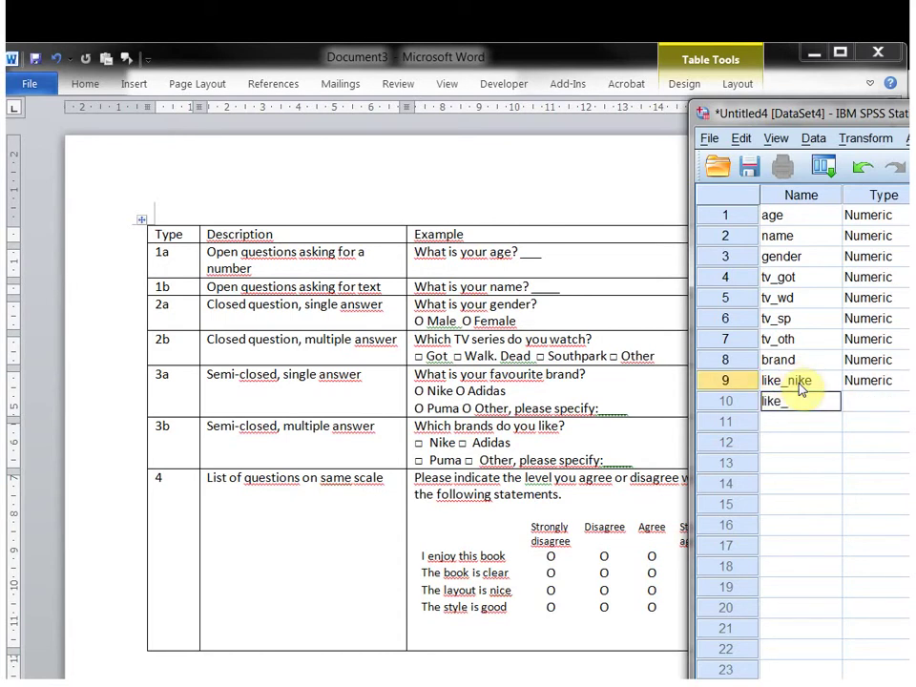
{"action": "key", "text": "Return"}
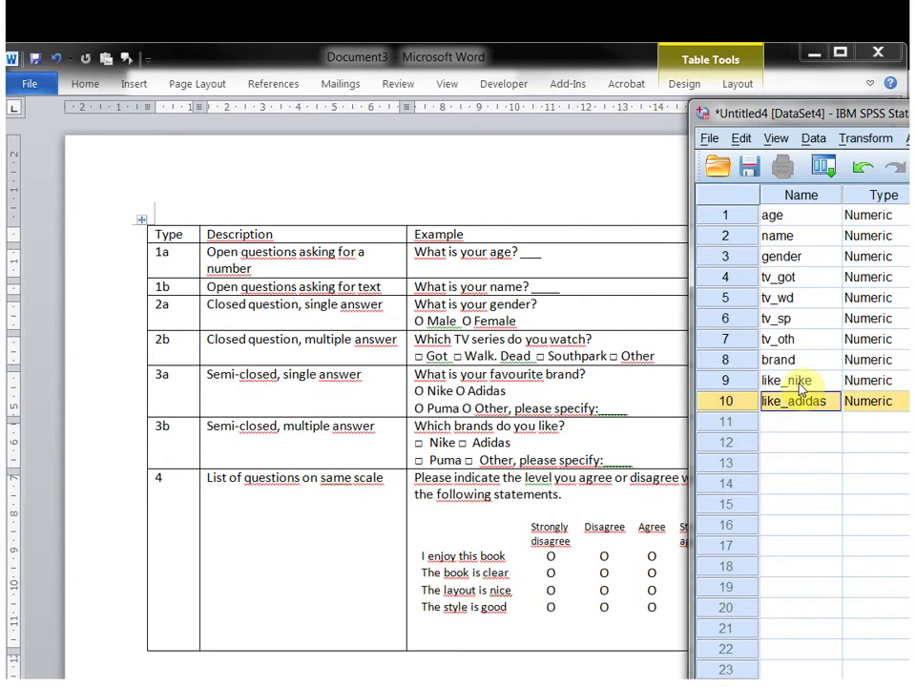
{"action": "type", "text": "like_puma"}
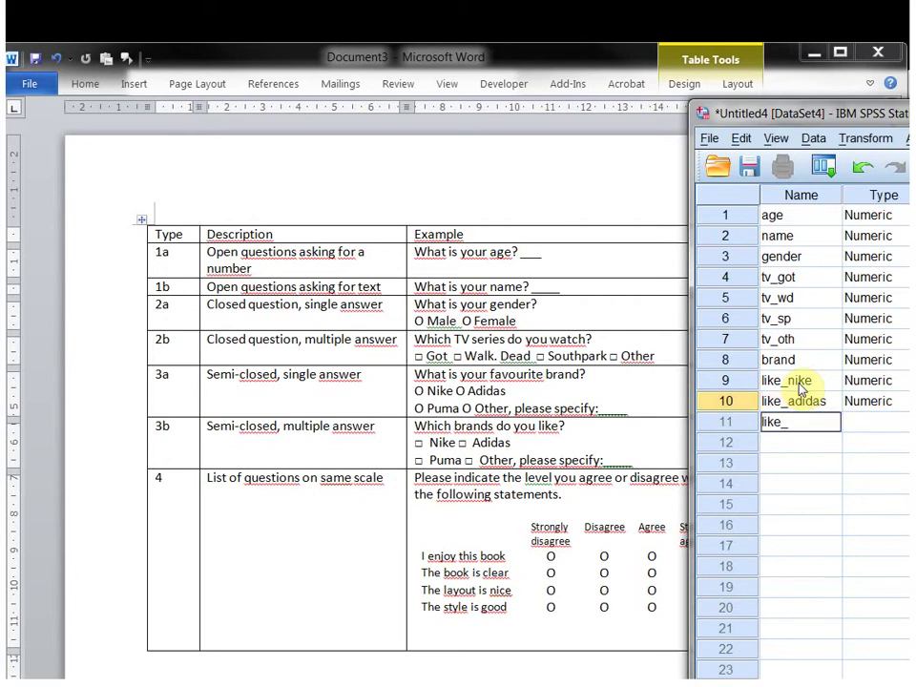
{"action": "key", "text": "Return"}
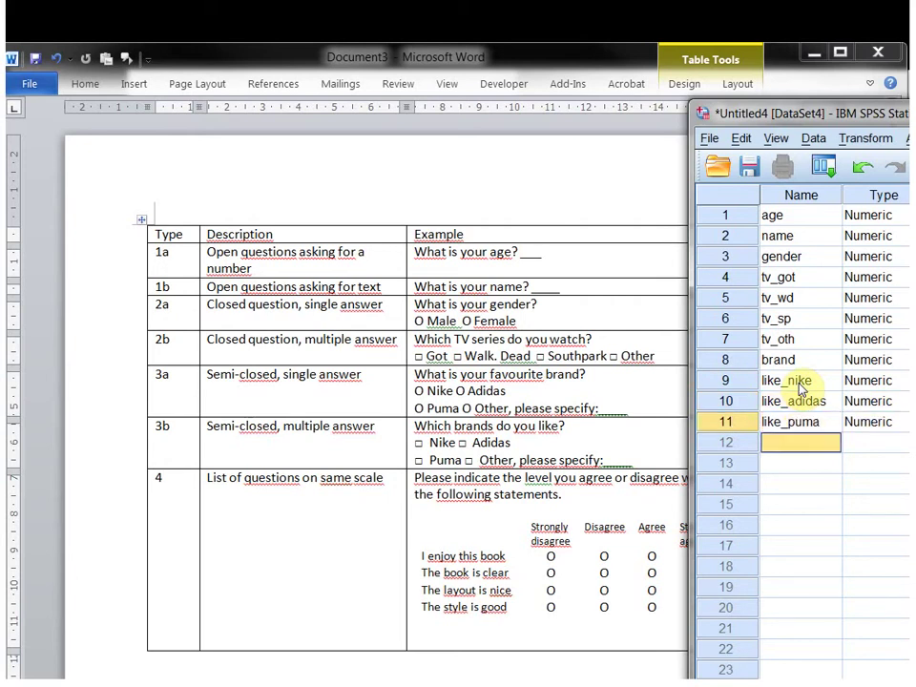
{"action": "type", "text": "like"}
{"action": "type", "text": "_other"}
{"action": "key", "text": "Return"}
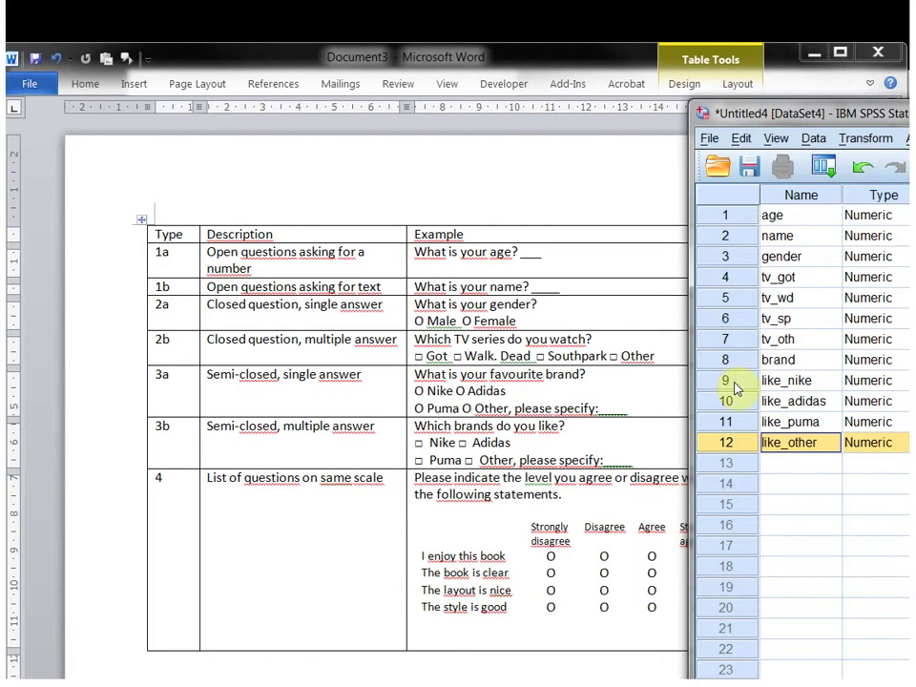
- Insert a new variable above like_nike and name it brand_spec
{"action": "right_click", "coordinate": [736, 387]}
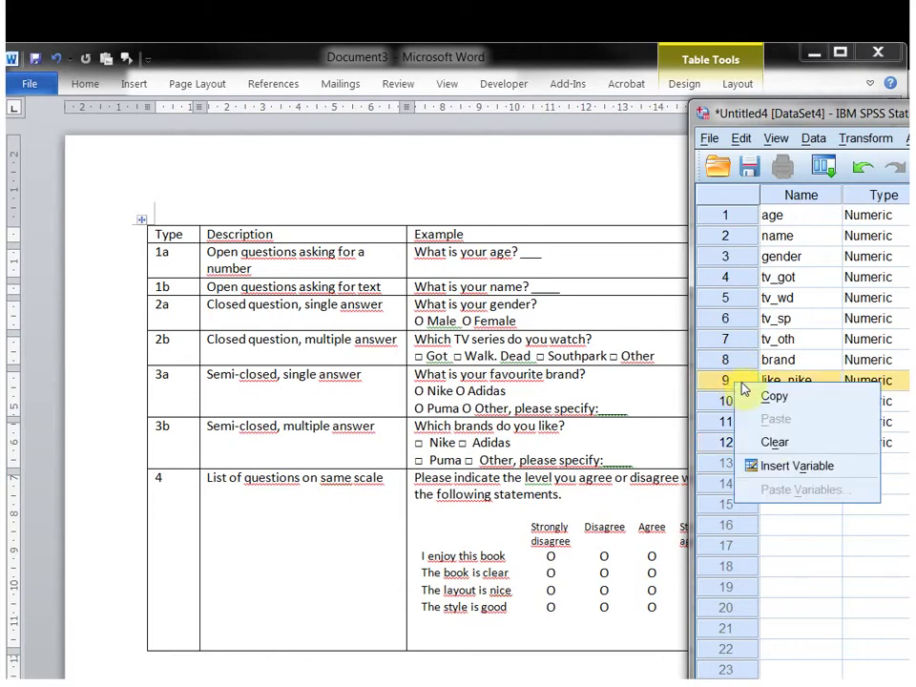
{"action": "left_click", "coordinate": [826, 468]}
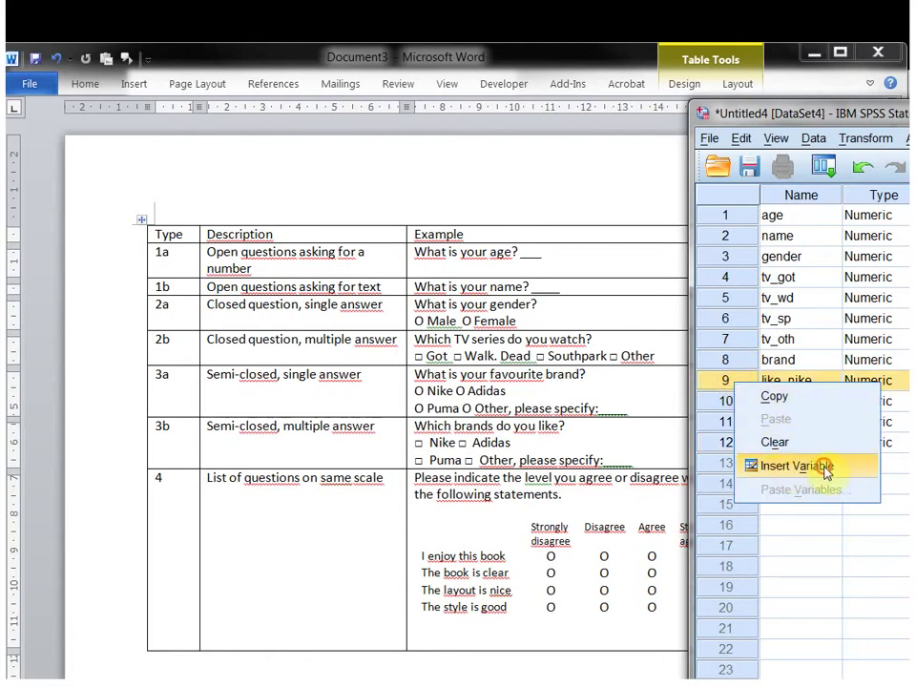
{"action": "left_click", "coordinate": [798, 381]}
{"action": "type", "text": "brand_spec"}
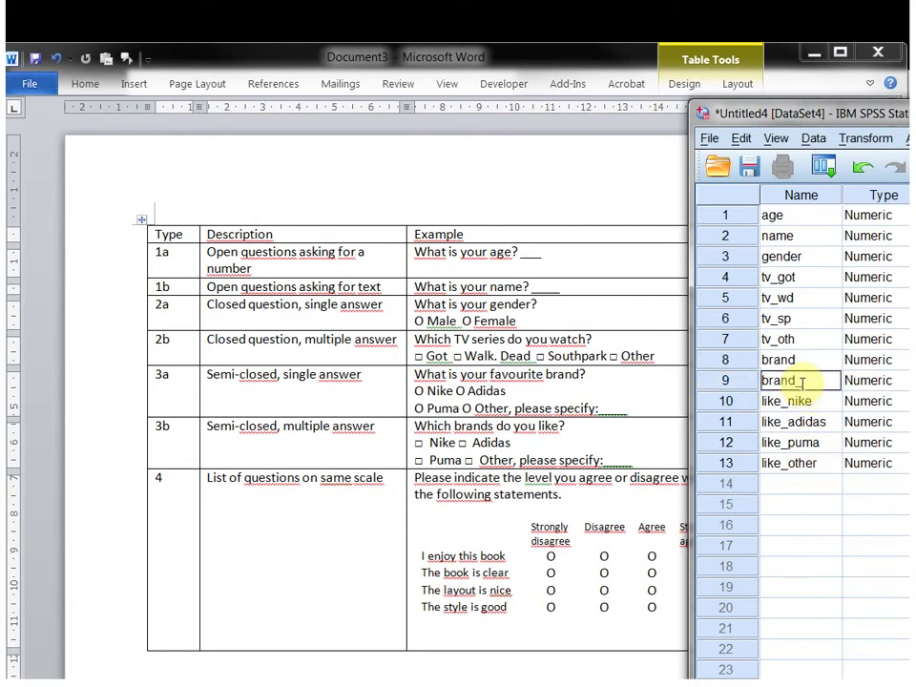
{"action": "key", "text": "Return"}
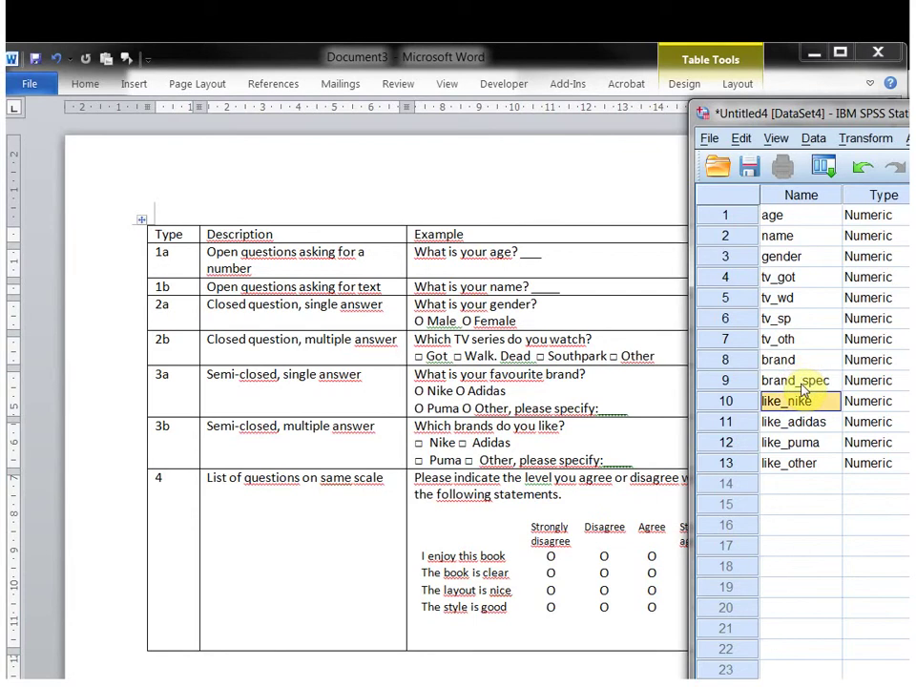
- Add a like_spec variable in the empty row after like_other
{"action": "left_click", "coordinate": [789, 484]}
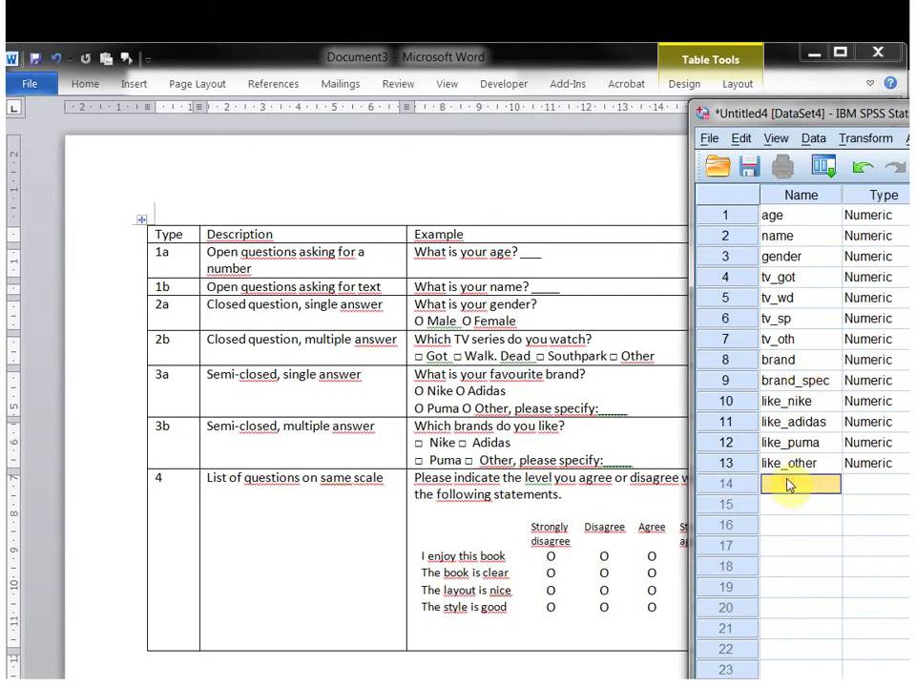
{"action": "type", "text": "like"}
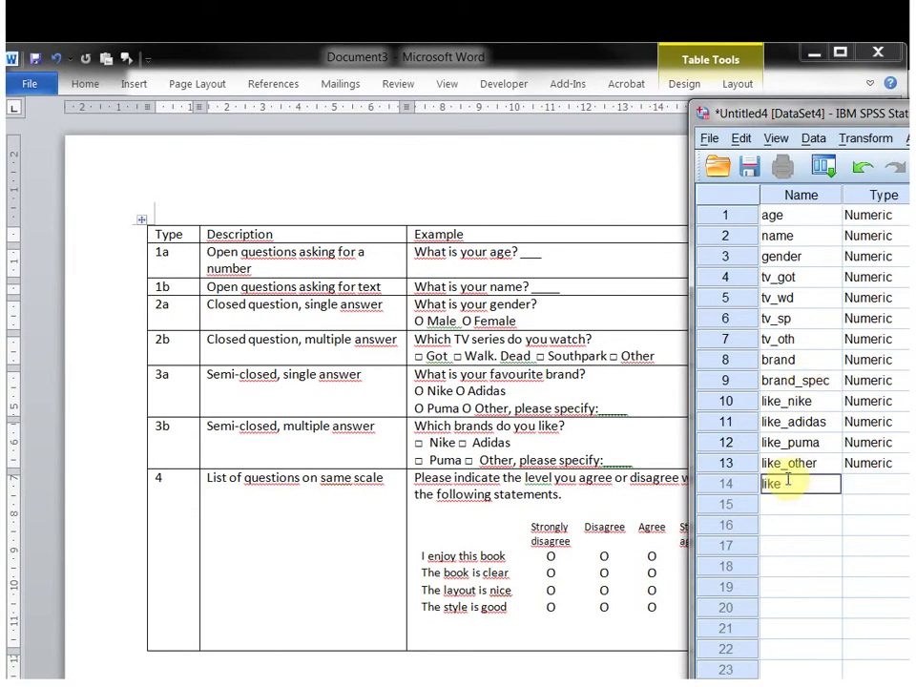
{"action": "type", "text": "_spec"}
{"action": "key", "text": "Return"}
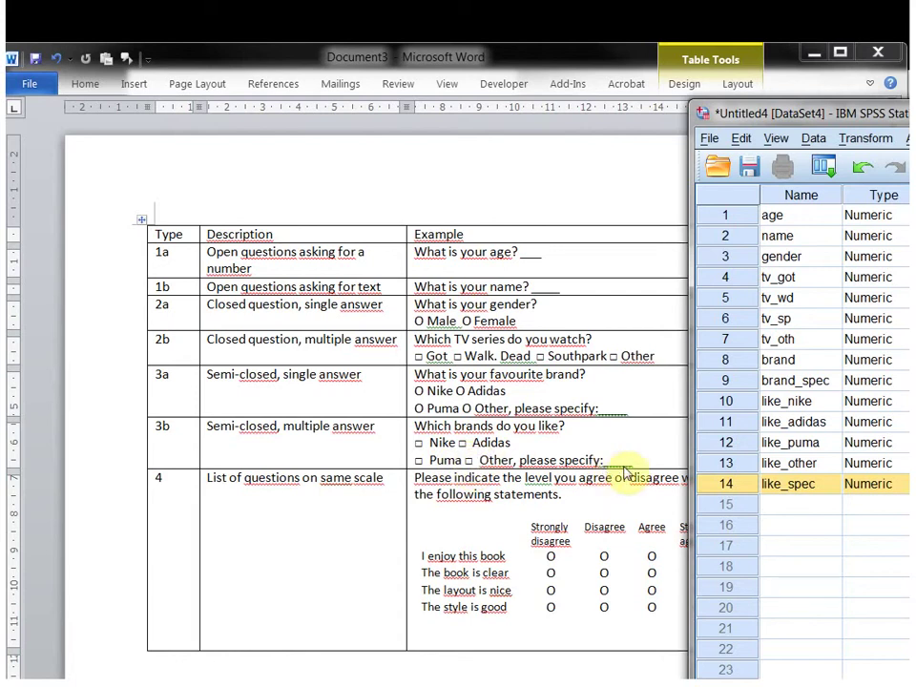
{"action": "left_click", "coordinate": [789, 504]}
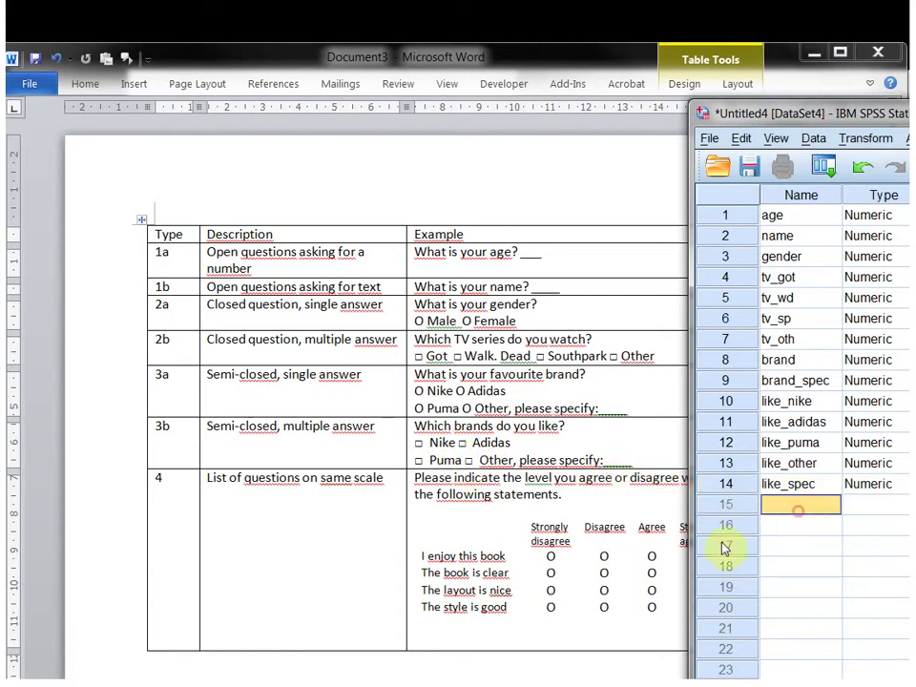
- Name variables 15 and 16 enjoy and clear
{"action": "left_click", "coordinate": [422, 558]}
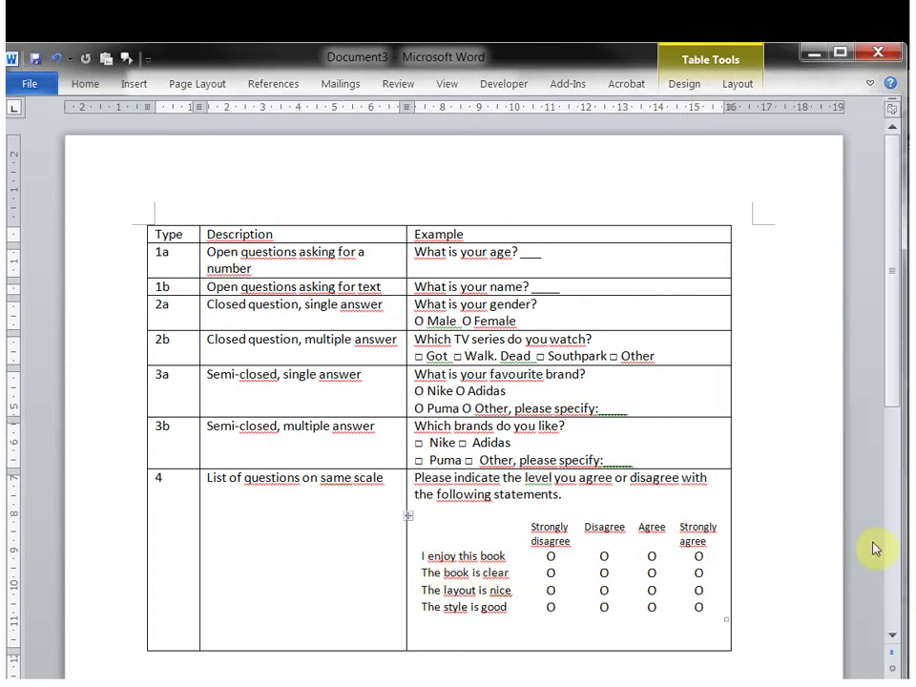
{"action": "left_click", "coordinate": [878, 527]}
{"action": "left_click", "coordinate": [814, 513]}
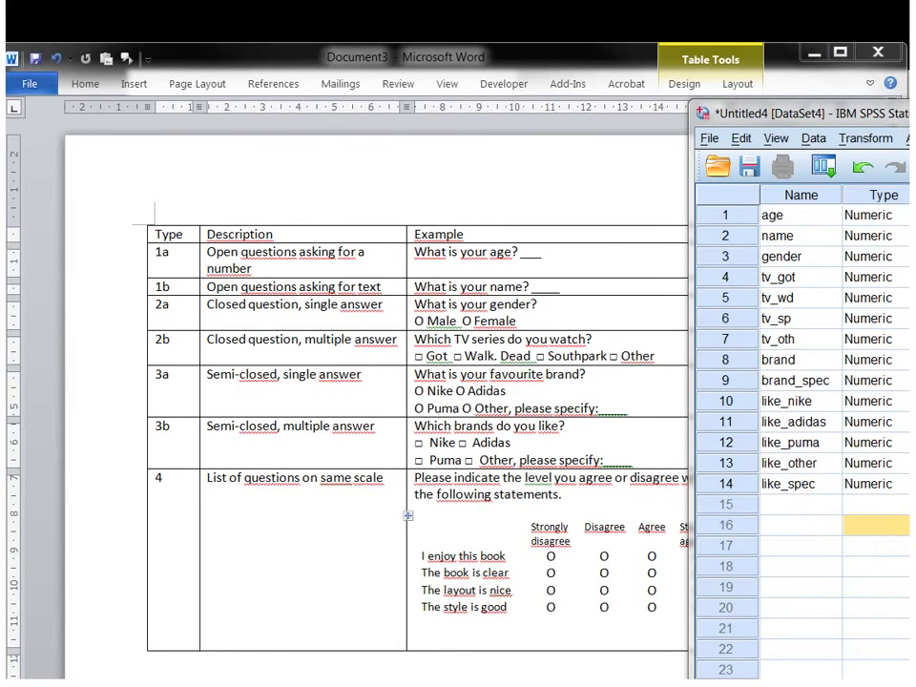
{"action": "left_click", "coordinate": [798, 510]}
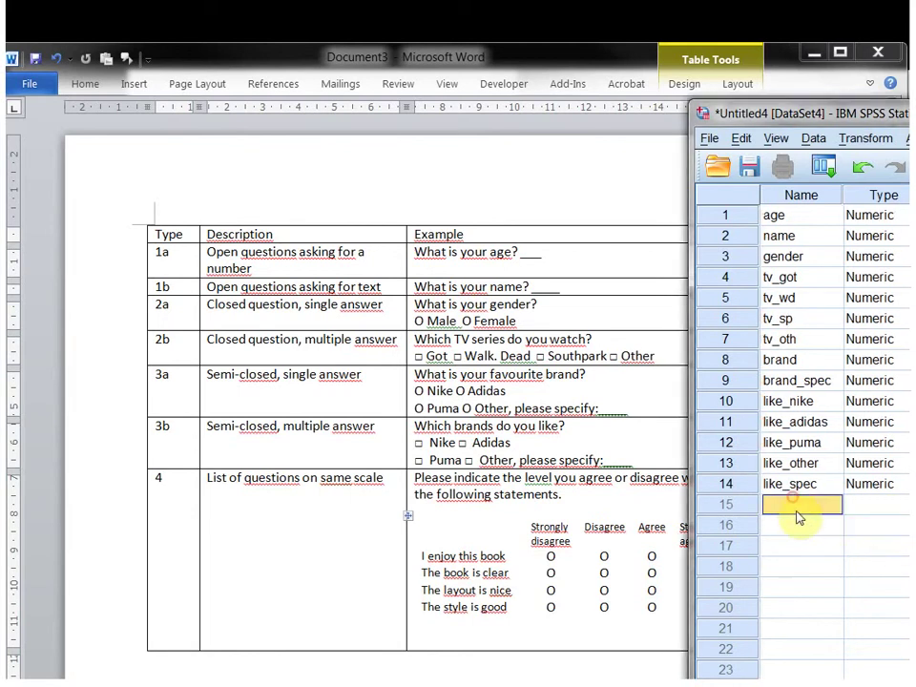
{"action": "type", "text": "enjoy"}
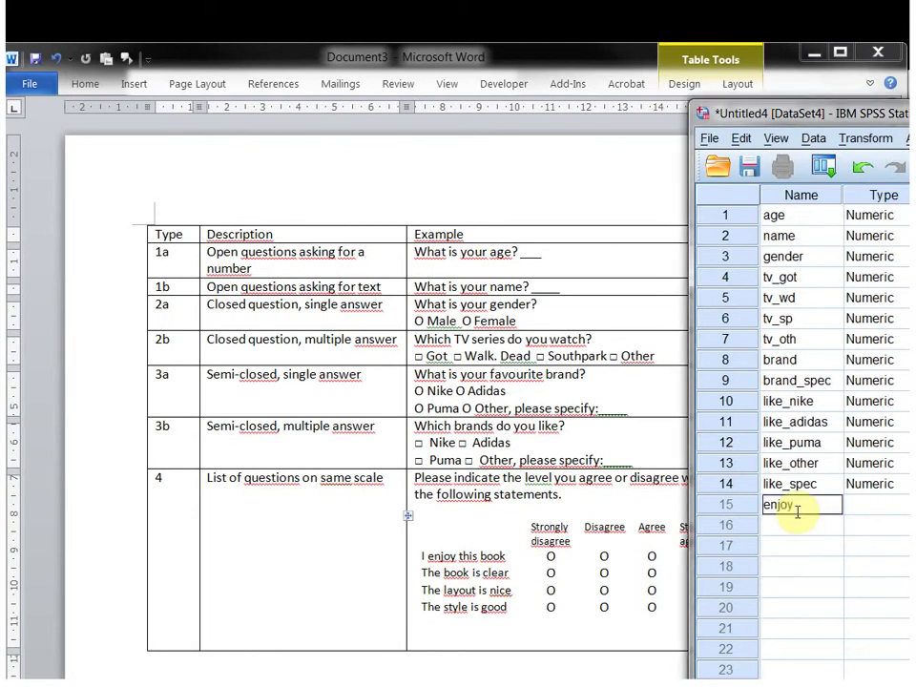
{"action": "key", "text": "Return"}
{"action": "key", "text": "Return"}
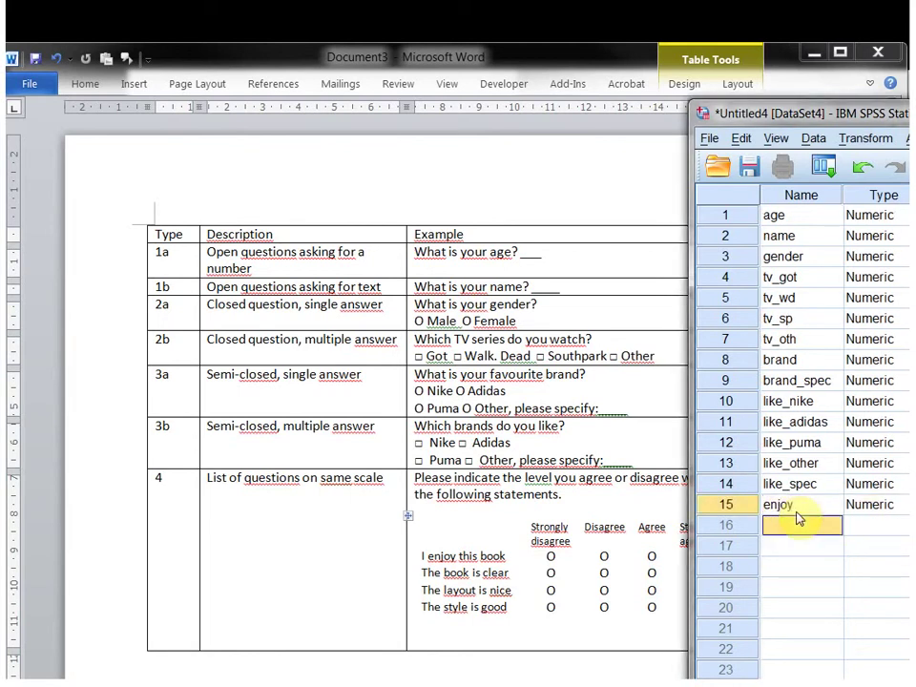
{"action": "type", "text": "clear"}
{"action": "key", "text": "Return"}
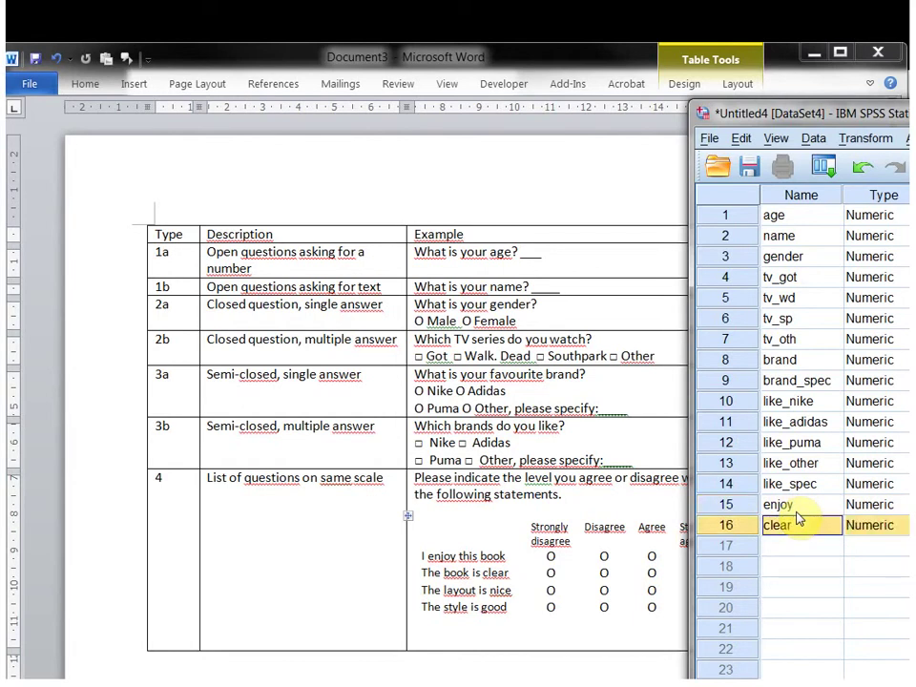
{"action": "key", "text": "Return"}
- Add variable 17 as nice, rename it layout, and name variable 18 style
{"action": "type", "text": "nice"}
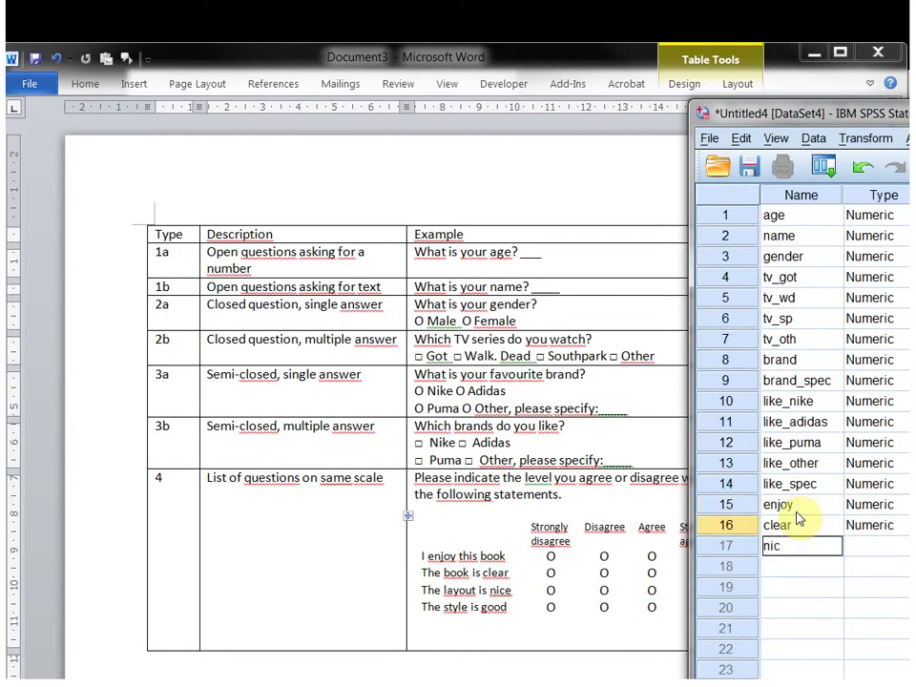
{"action": "key", "text": "Return"}
{"action": "key", "text": "Return"}
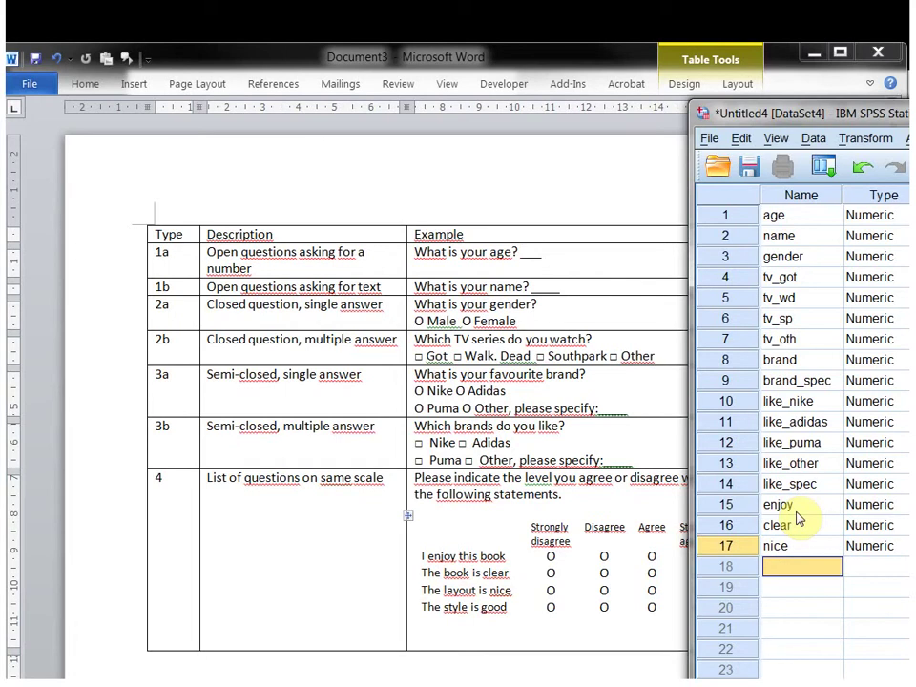
{"action": "key", "text": "Up"}
{"action": "type", "text": "layout"}
{"action": "key", "text": "Return"}
{"action": "type", "text": "style"}
{"action": "key", "text": "Return"}
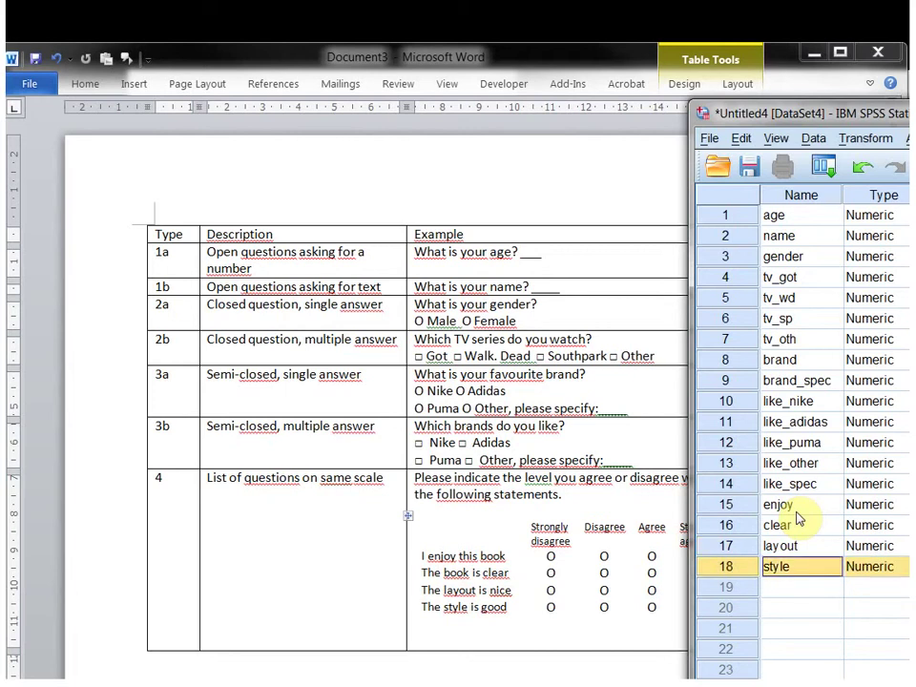
- Shrink the Word window to the left and place SPSS over most of it
{"action": "left_click", "coordinate": [571, 64]}
{"action": "left_click_drag", "start_coordinate": [571, 64], "coordinate": [210, 55]}
{"action": "left_click_drag", "start_coordinate": [873, 113], "coordinate": [491, 79]}
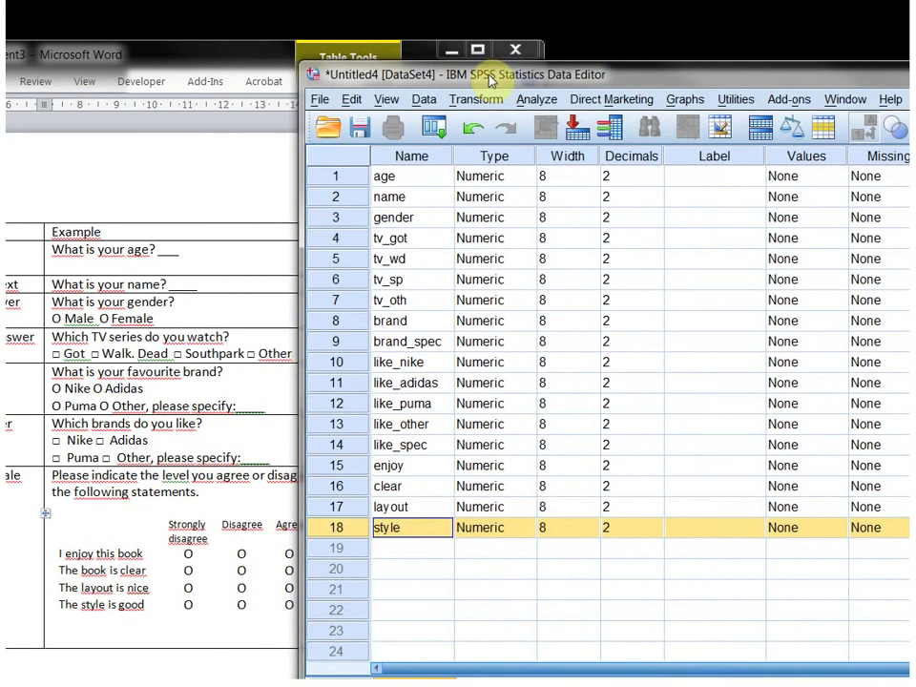
- Label the age variable with the age question from Word and widen the Label column
{"action": "left_click", "coordinate": [680, 181]}
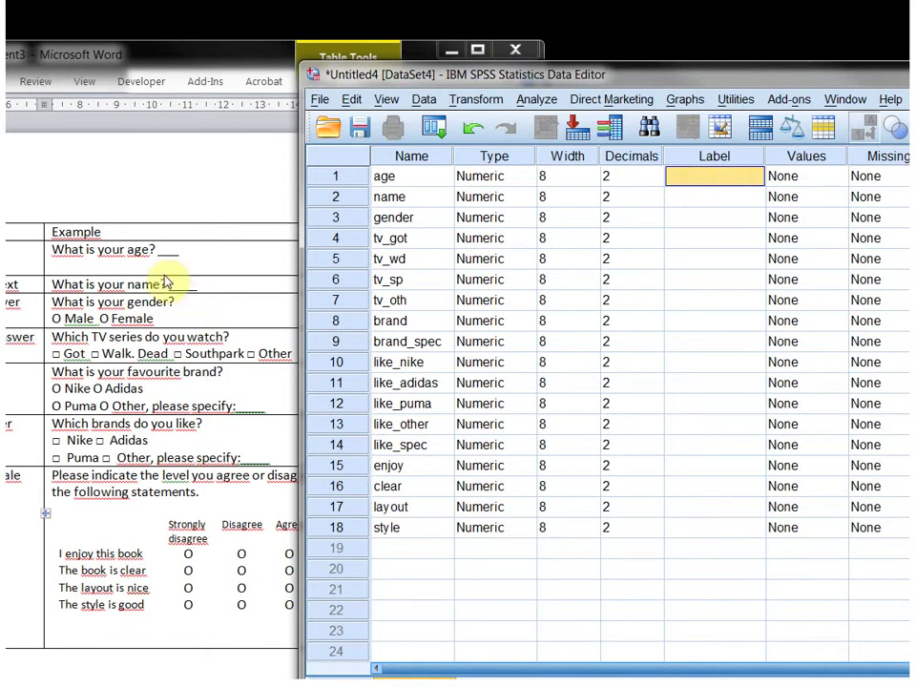
{"action": "left_click", "coordinate": [144, 247]}
{"action": "left_click_drag", "start_coordinate": [57, 251], "coordinate": [159, 249]}
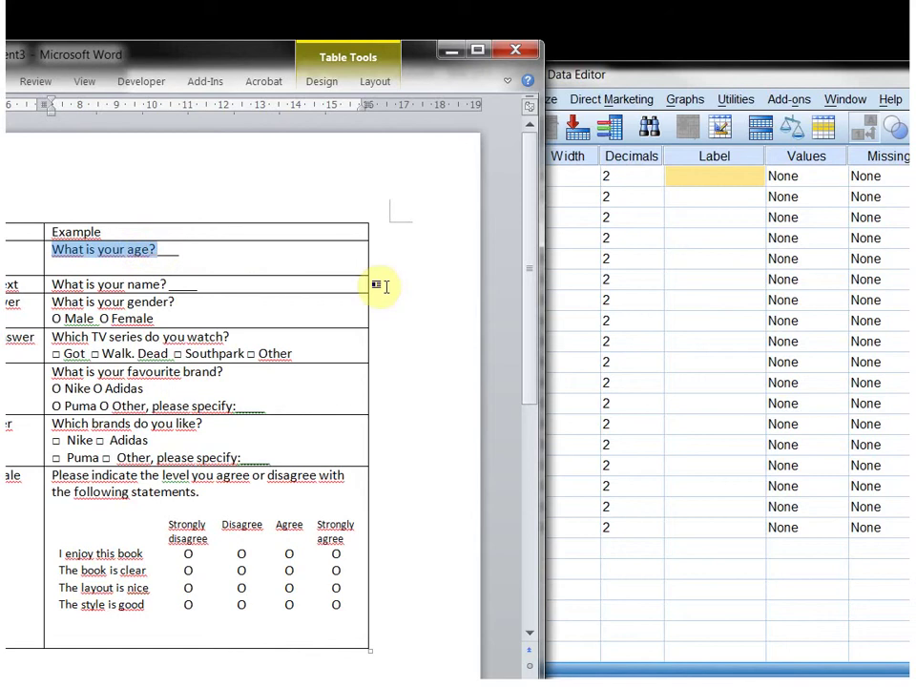
{"action": "left_click", "coordinate": [698, 180]}
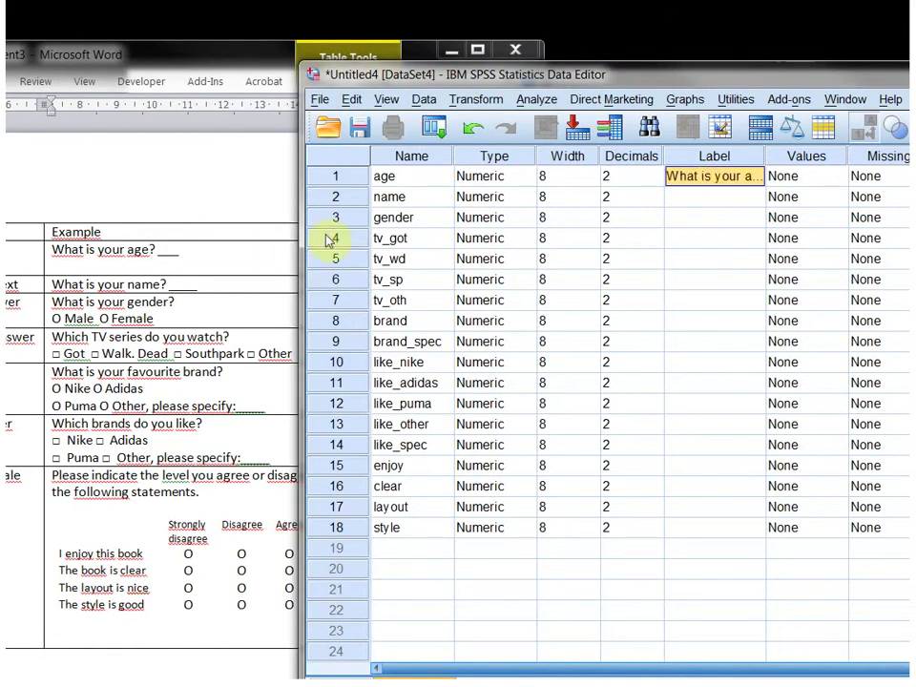
{"action": "left_click_drag", "start_coordinate": [764, 152], "coordinate": [831, 153]}
- Paste the name and gender questions from Word as the name and gender labels
{"action": "left_click_drag", "start_coordinate": [53, 284], "coordinate": [170, 278]}
{"action": "key", "text": "ctrl+c"}
{"action": "left_click", "coordinate": [650, 200]}
{"action": "key", "text": "ctrl+v"}
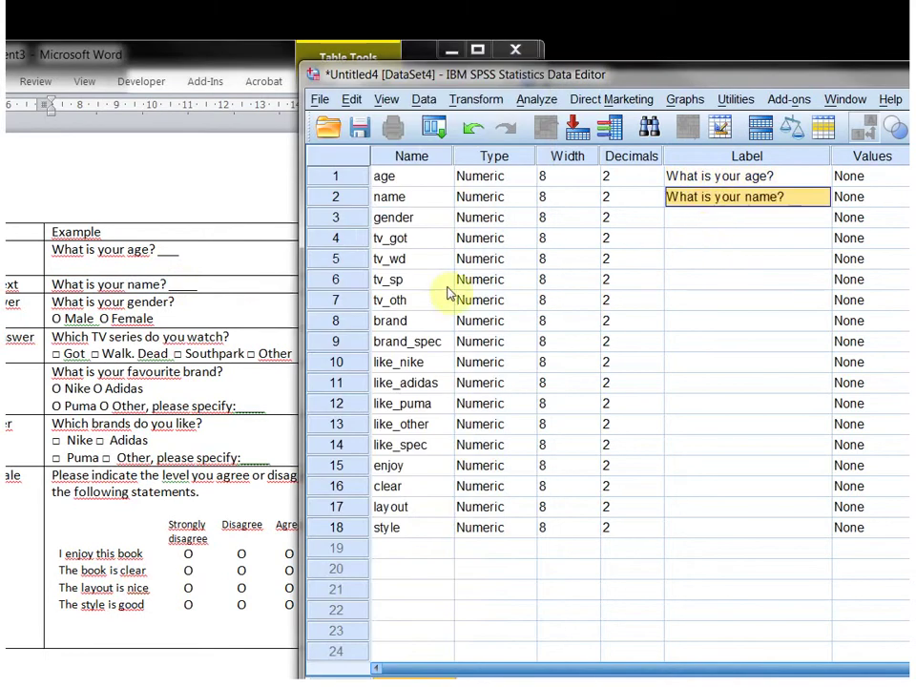
{"action": "left_click_drag", "start_coordinate": [53, 302], "coordinate": [158, 301]}
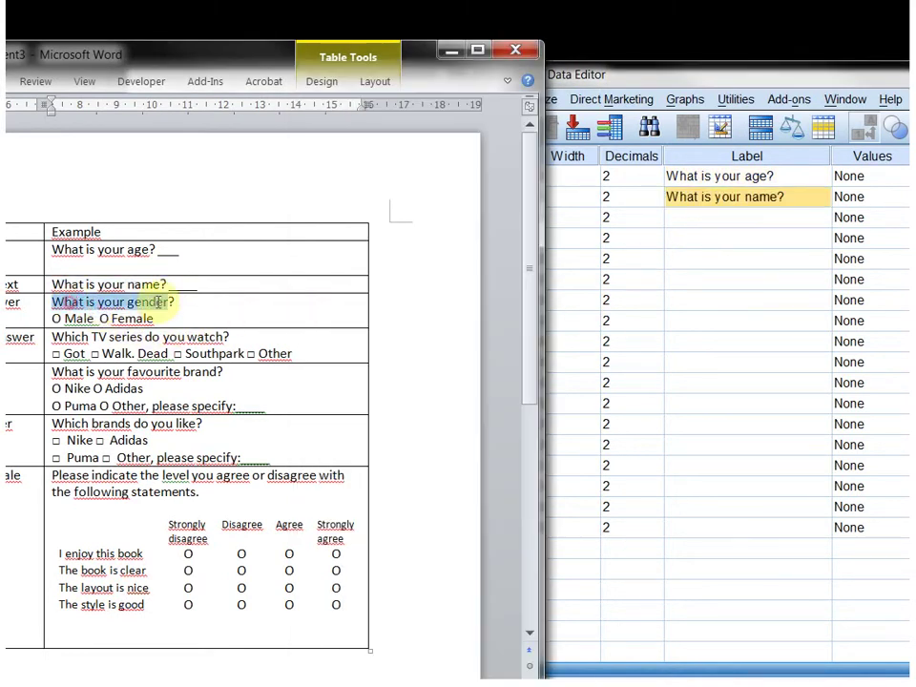
{"action": "key", "text": "ctrl+c"}
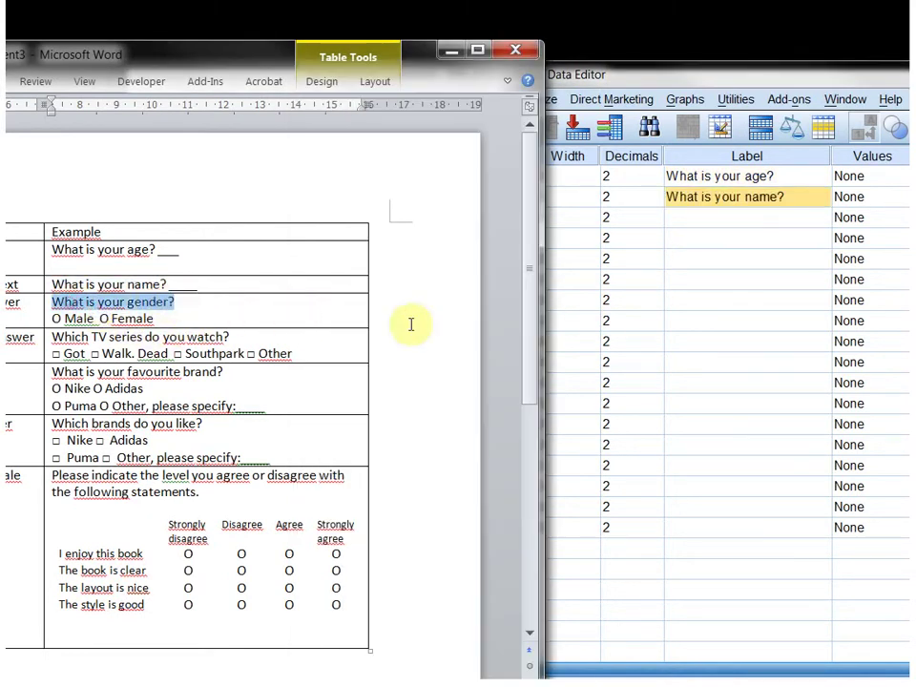
{"action": "left_click", "coordinate": [711, 222]}
{"action": "key", "text": "ctrl+v"}
- Paste the TV series question as the label of tv_got, tv_wd, tv_sp and tv_oth
{"action": "left_click_drag", "start_coordinate": [54, 337], "coordinate": [220, 334]}
{"action": "key", "text": "ctrl+c"}
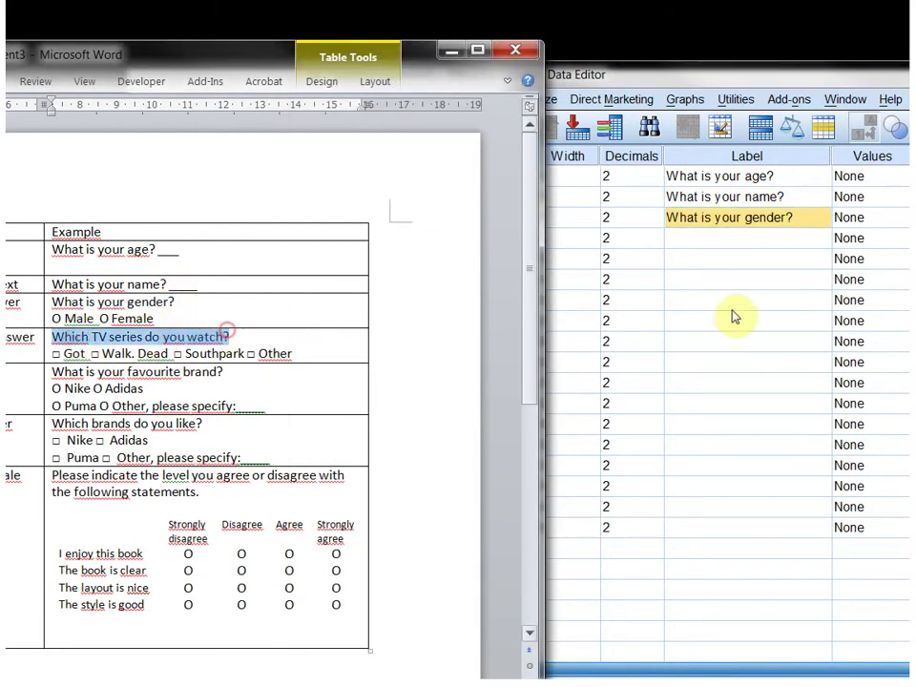
{"action": "left_click", "coordinate": [709, 247]}
{"action": "key", "text": "ctrl+v"}
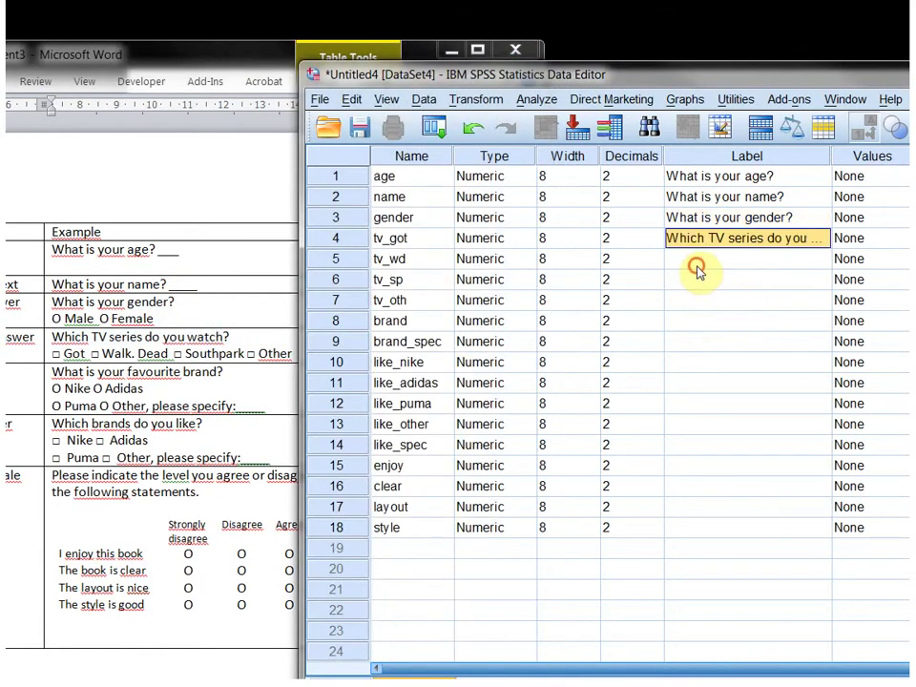
{"action": "left_click", "coordinate": [704, 260]}
{"action": "key", "text": "ctrl+v"}
{"action": "left_click", "coordinate": [702, 279]}
{"action": "key", "text": "ctrl+v"}
{"action": "left_click", "coordinate": [694, 303]}
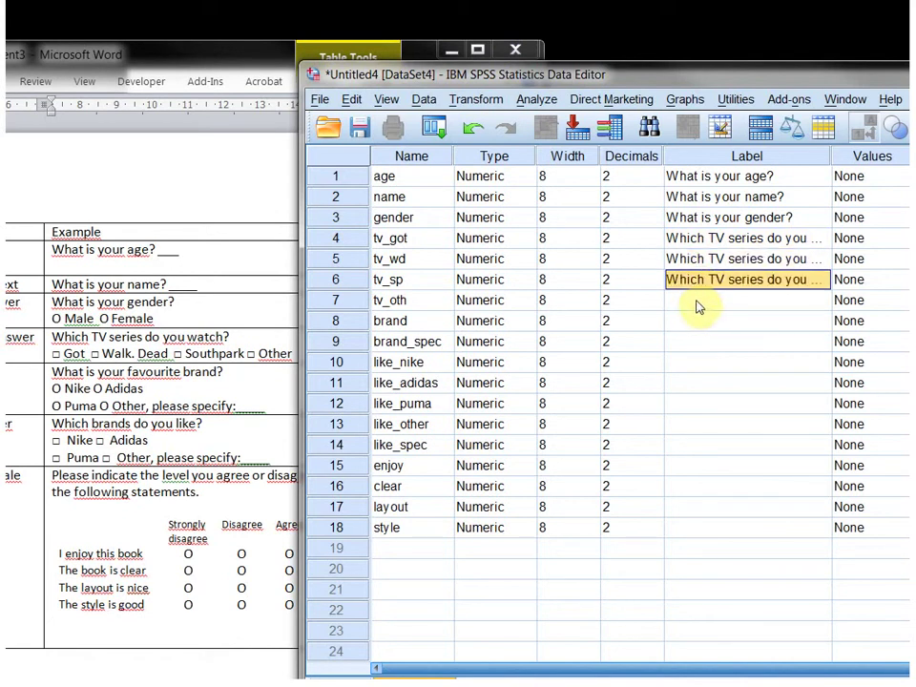
{"action": "key", "text": "ctrl+v"}
{"action": "left_click_drag", "start_coordinate": [831, 145], "coordinate": [883, 147]}
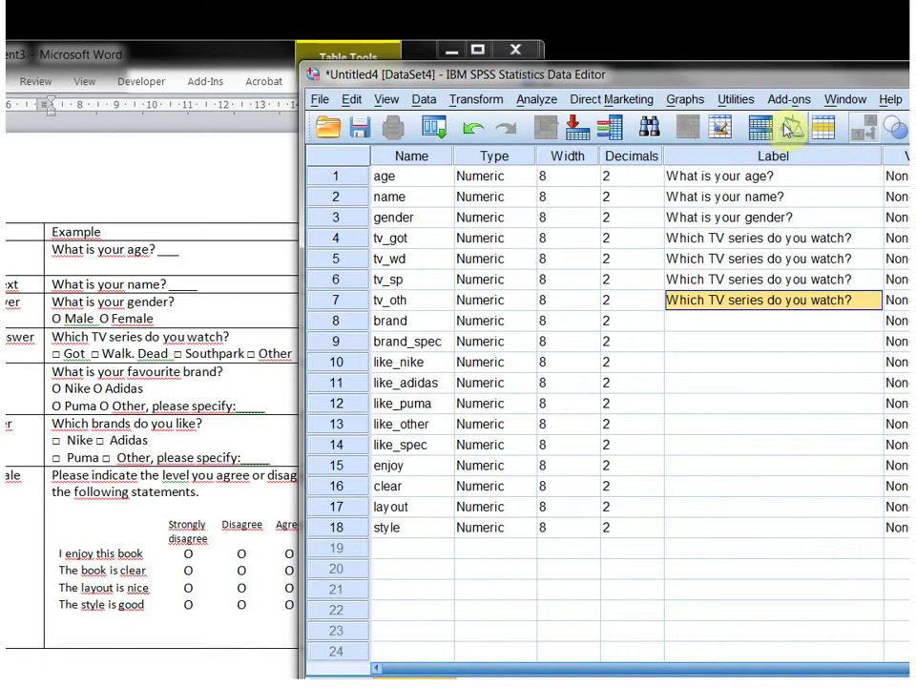
{"action": "left_click", "coordinate": [117, 378]}
- Paste the favourite brand question as the label of brand and brand_spec
{"action": "left_click_drag", "start_coordinate": [53, 373], "coordinate": [220, 372]}
{"action": "left_click", "coordinate": [736, 323]}
{"action": "key", "text": "ctrl+v"}
{"action": "left_click", "coordinate": [675, 342]}
{"action": "key", "text": "ctrl+v"}
- Paste 'Which brands do you like?' as the label of like_nike through like_spec
{"action": "left_click", "coordinate": [688, 369]}
{"action": "left_click", "coordinate": [59, 425]}
{"action": "left_click_drag", "start_coordinate": [53, 423], "coordinate": [218, 425]}
{"action": "left_click", "coordinate": [684, 392]}
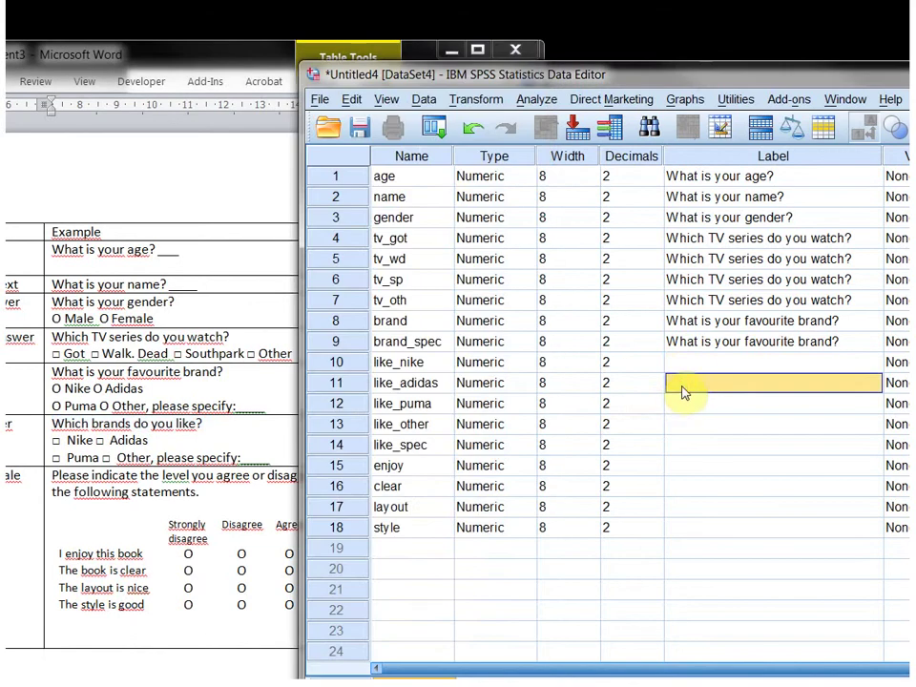
{"action": "left_click", "coordinate": [680, 362]}
{"action": "key", "text": "ctrl+v"}
{"action": "left_click", "coordinate": [683, 386]}
{"action": "key", "text": "ctrl+v"}
{"action": "left_click", "coordinate": [684, 405]}
{"action": "key", "text": "ctrl+v"}
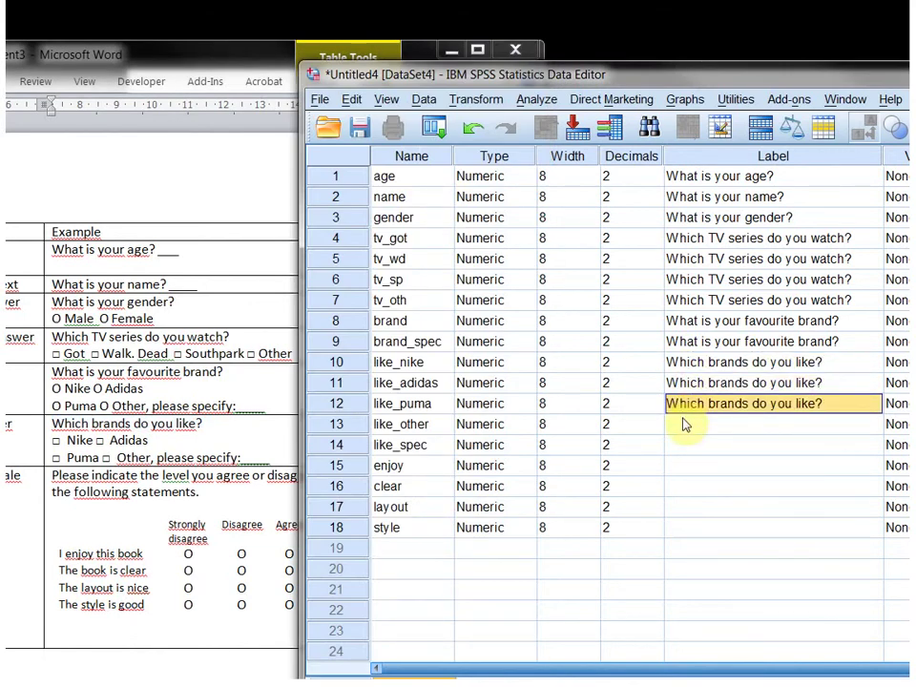
{"action": "left_click", "coordinate": [683, 424]}
{"action": "key", "text": "ctrl+v"}
{"action": "left_click", "coordinate": [685, 447]}
{"action": "key", "text": "ctrl+v"}
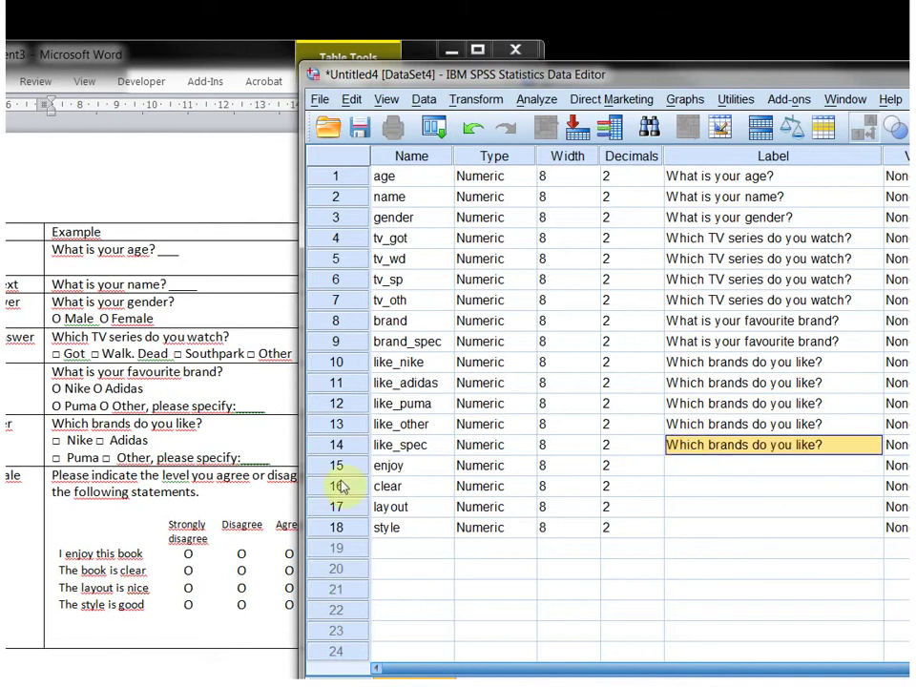
- Label enjoy 'I enjoy this book' and clear 'The book is clear'
{"action": "triple_click", "coordinate": [67, 423]}
{"action": "left_click_drag", "start_coordinate": [60, 553], "coordinate": [121, 555]}
{"action": "key", "text": "ctrl+c"}
{"action": "left_click", "coordinate": [682, 467]}
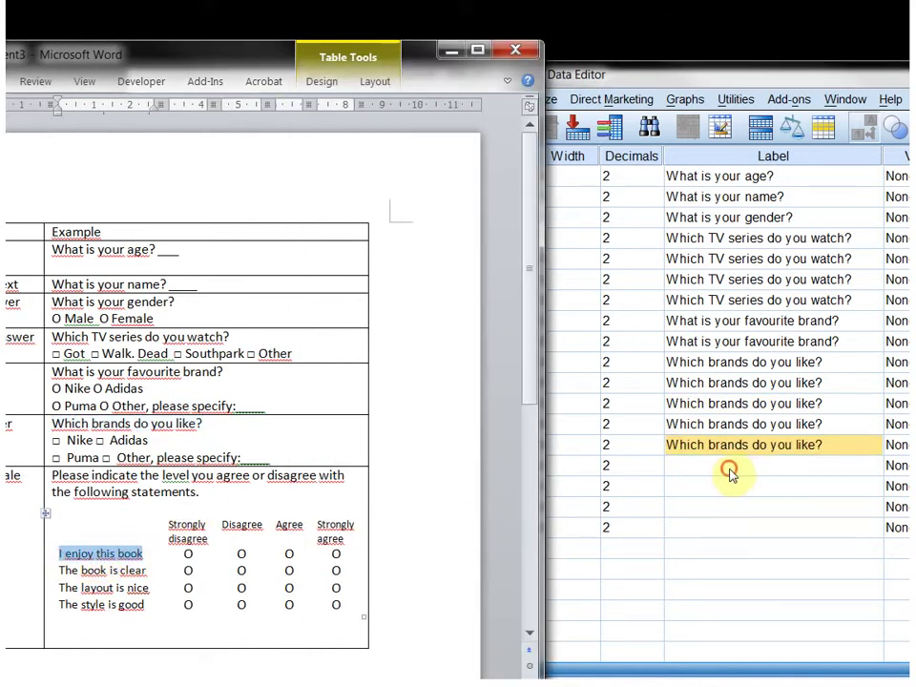
{"action": "key", "text": "ctrl+v"}
{"action": "left_click_drag", "start_coordinate": [59, 570], "coordinate": [123, 570]}
{"action": "key", "text": "ctrl+c"}
{"action": "left_click", "coordinate": [707, 486]}
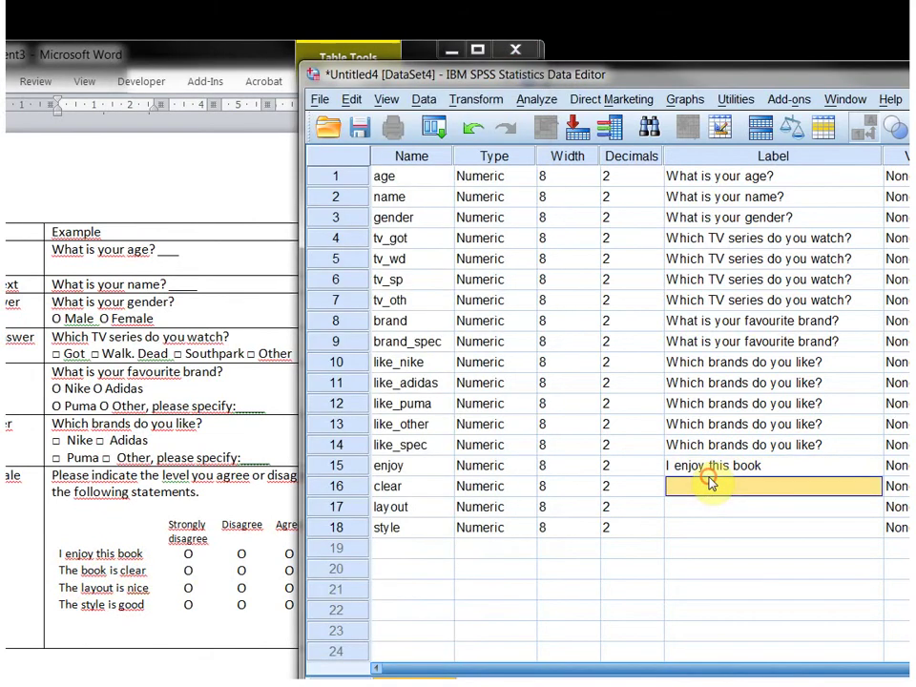
{"action": "key", "text": "ctrl+v"}
- Label layout 'The layout is nice' and style 'The style is good'
{"action": "left_click_drag", "start_coordinate": [59, 588], "coordinate": [123, 591]}
{"action": "key", "text": "ctrl+c"}
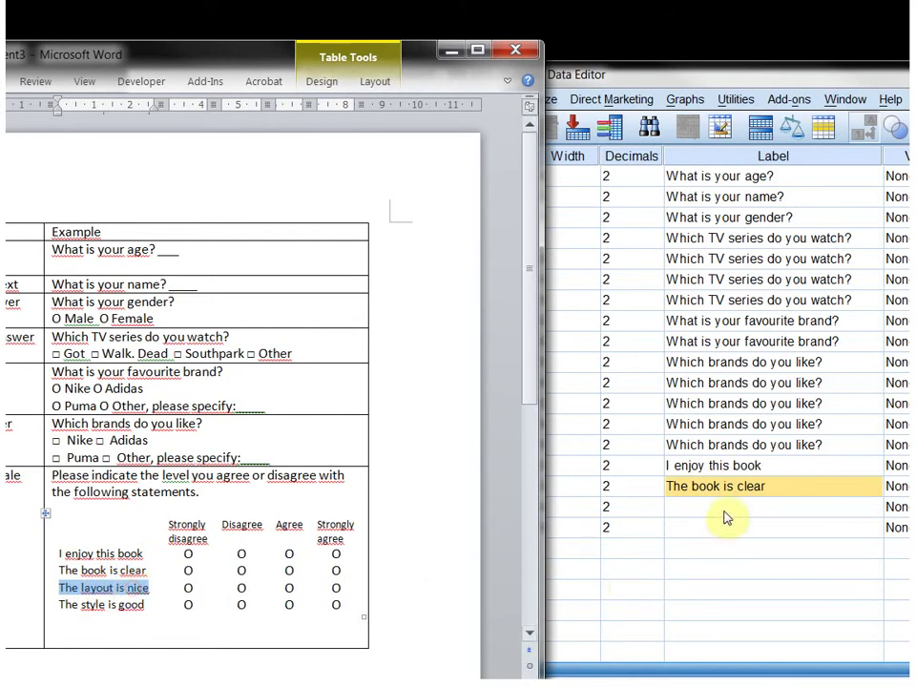
{"action": "left_click", "coordinate": [673, 506]}
{"action": "key", "text": "ctrl+v"}
{"action": "left_click", "coordinate": [61, 607]}
{"action": "left_click_drag", "start_coordinate": [59, 606], "coordinate": [136, 607]}
{"action": "key", "text": "ctrl+c"}
{"action": "left_click", "coordinate": [707, 532]}
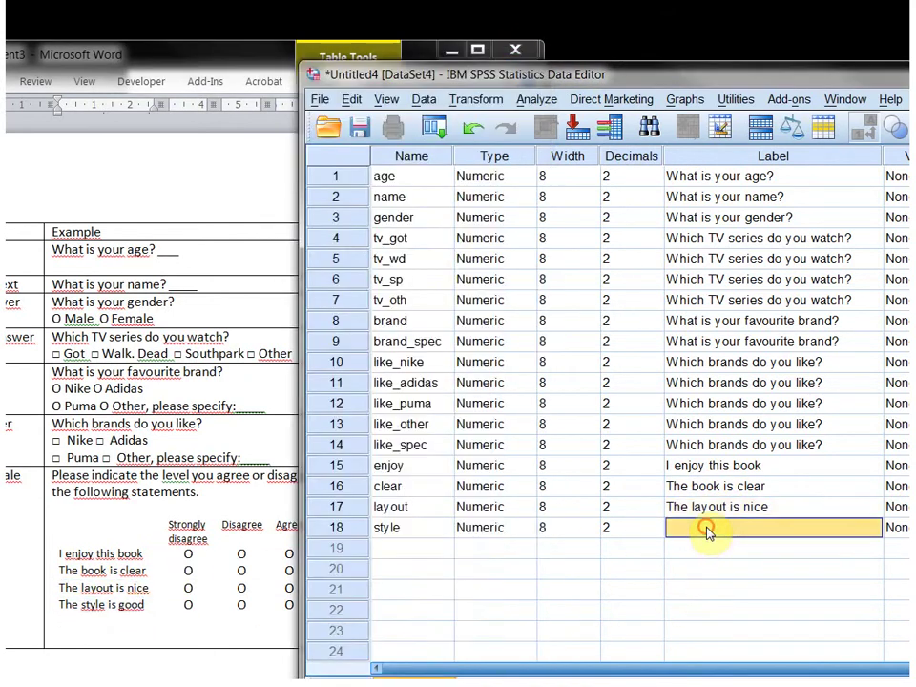
{"action": "key", "text": "ctrl+v"}
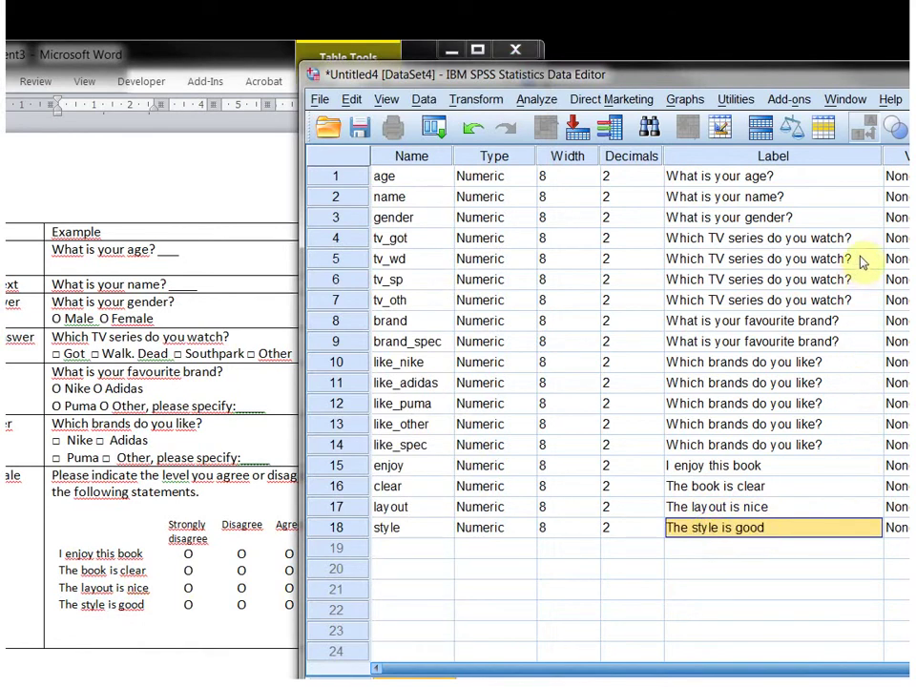
- Append 'Game of thrones' to the tv_got label and 'Walking dead' to the tv_wd label
{"action": "left_click_drag", "start_coordinate": [813, 84], "coordinate": [594, 96]}
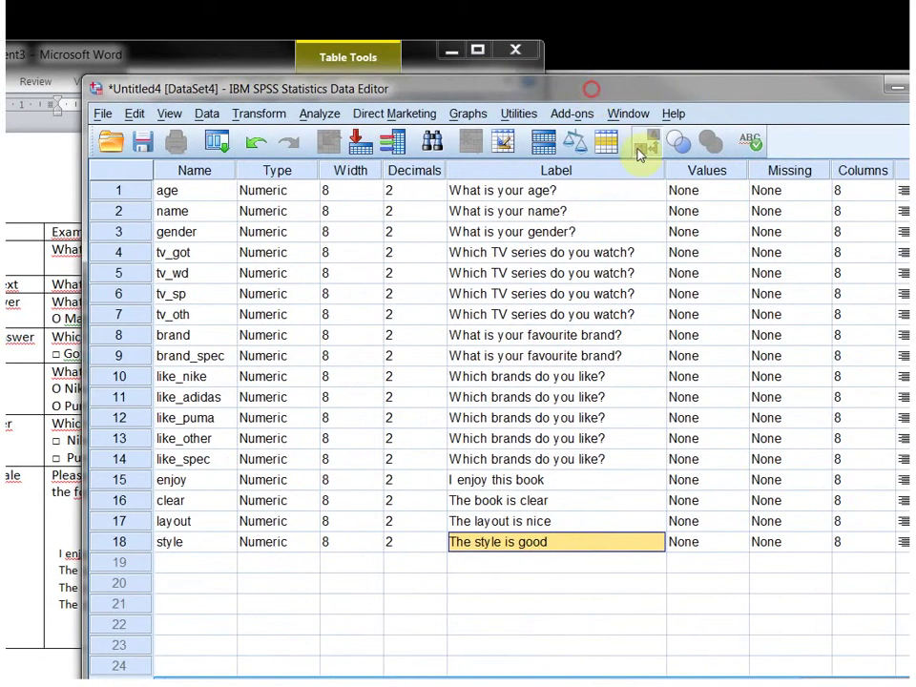
{"action": "double_click", "coordinate": [640, 253]}
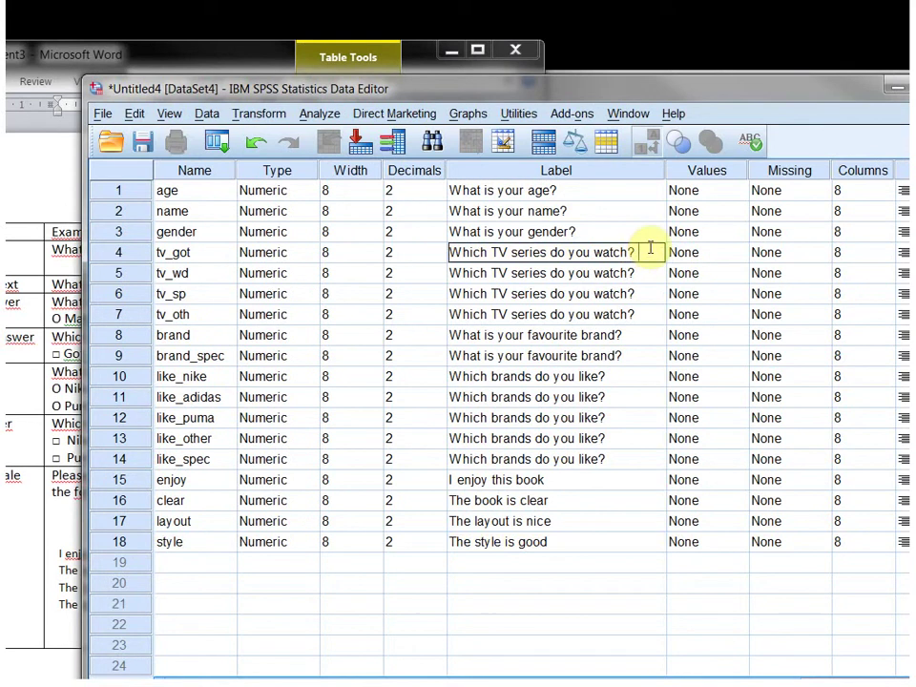
{"action": "type", "text": "Game"}
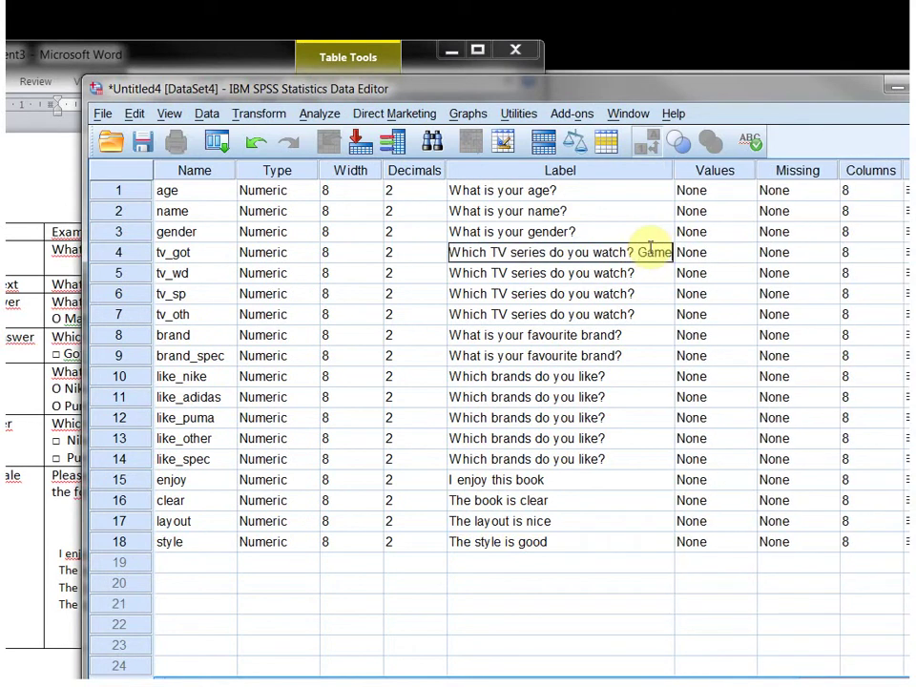
{"action": "type", "text": " of thrones"}
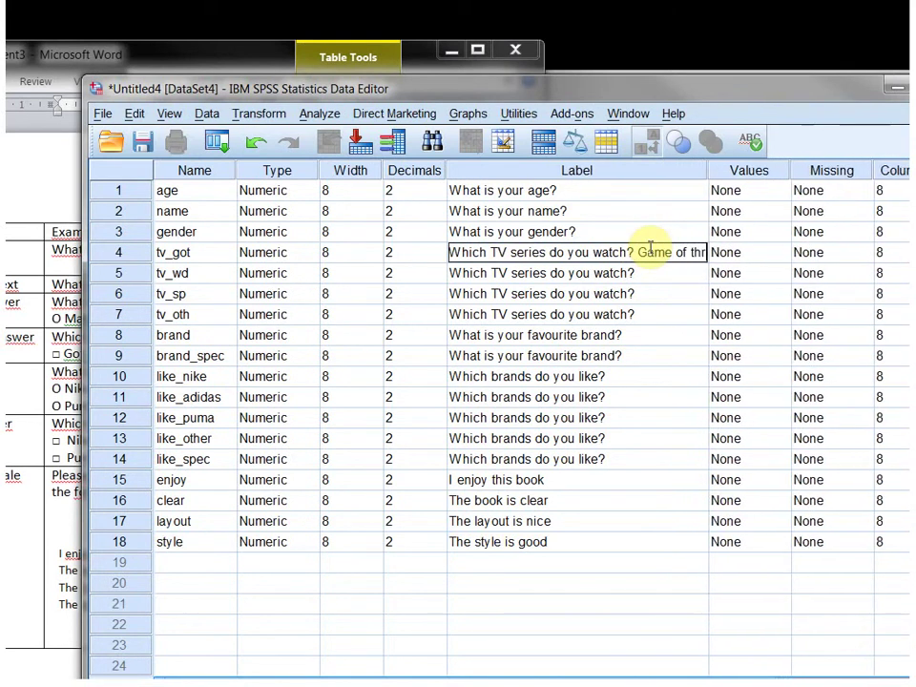
{"action": "key", "text": "Return"}
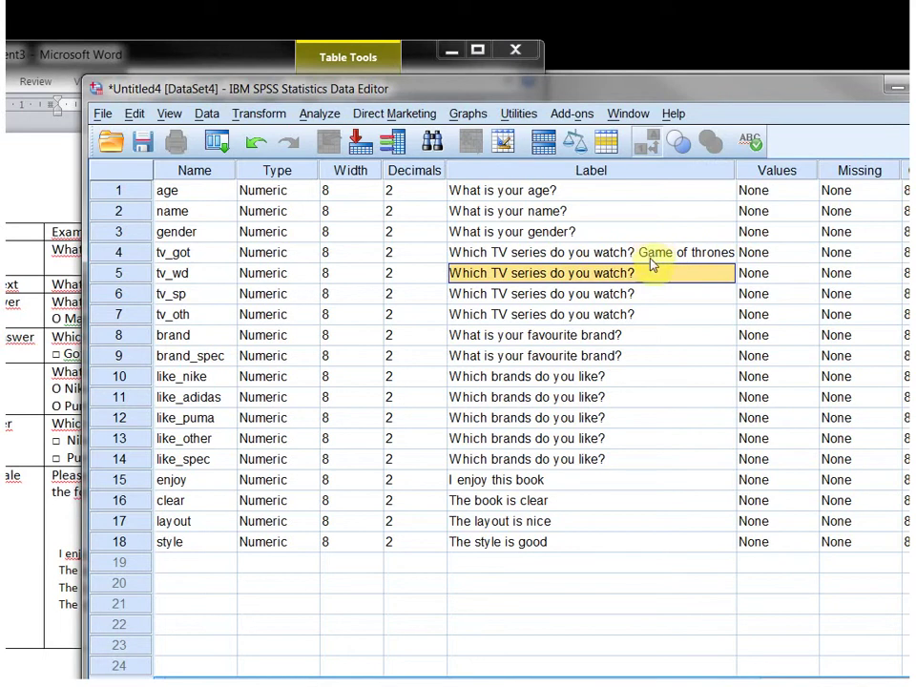
{"action": "double_click", "coordinate": [653, 272]}
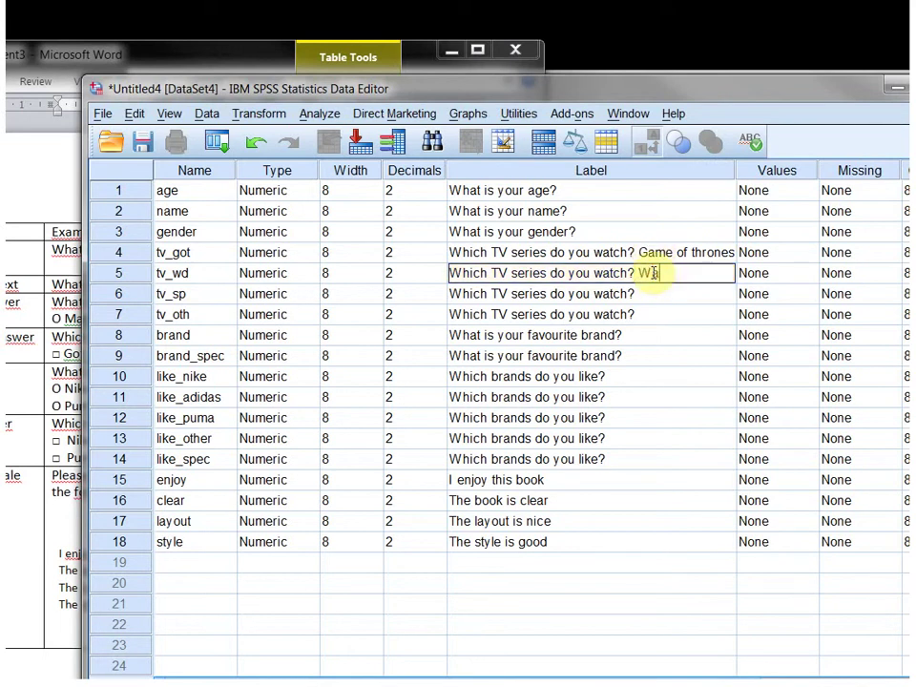
{"action": "type", "text": "Walking dead"}
{"action": "key", "text": "Return"}
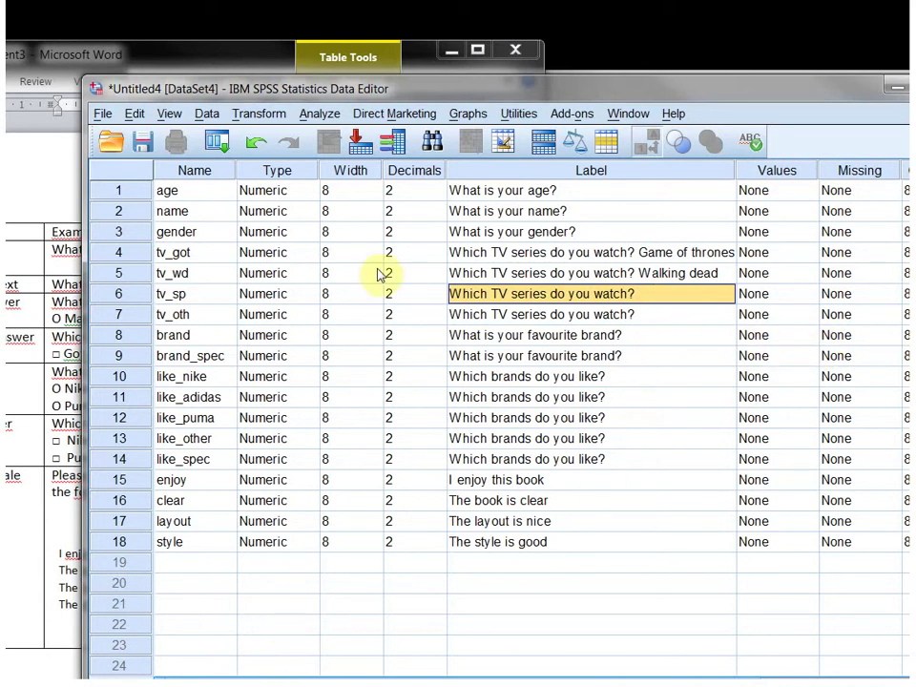
- Move the Data Editor window up and switch to Data View to show the 18 variable columns
{"action": "left_click_drag", "start_coordinate": [361, 91], "coordinate": [329, 21]}
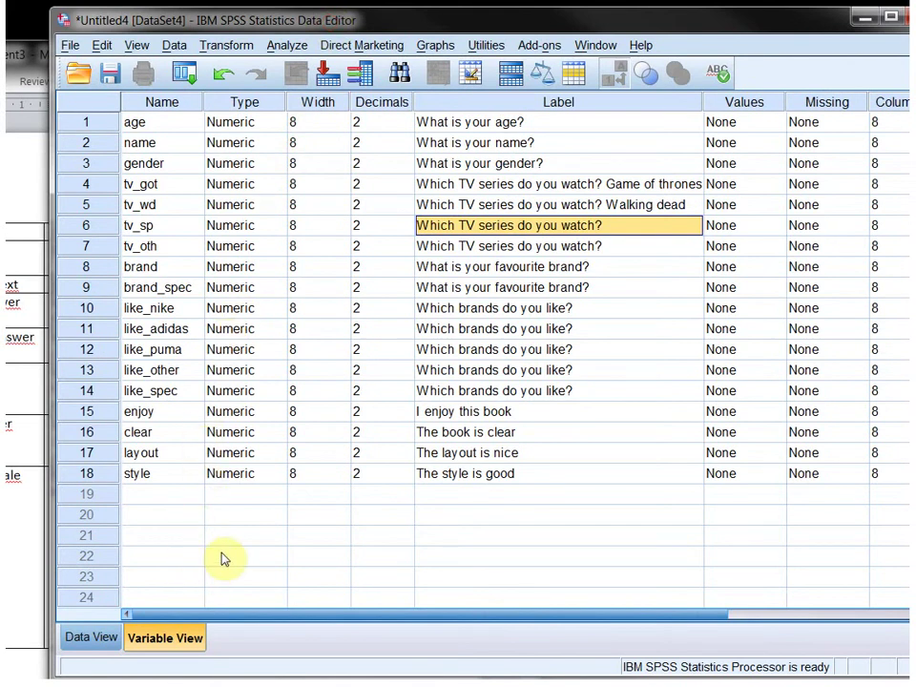
{"action": "left_click", "coordinate": [103, 637]}
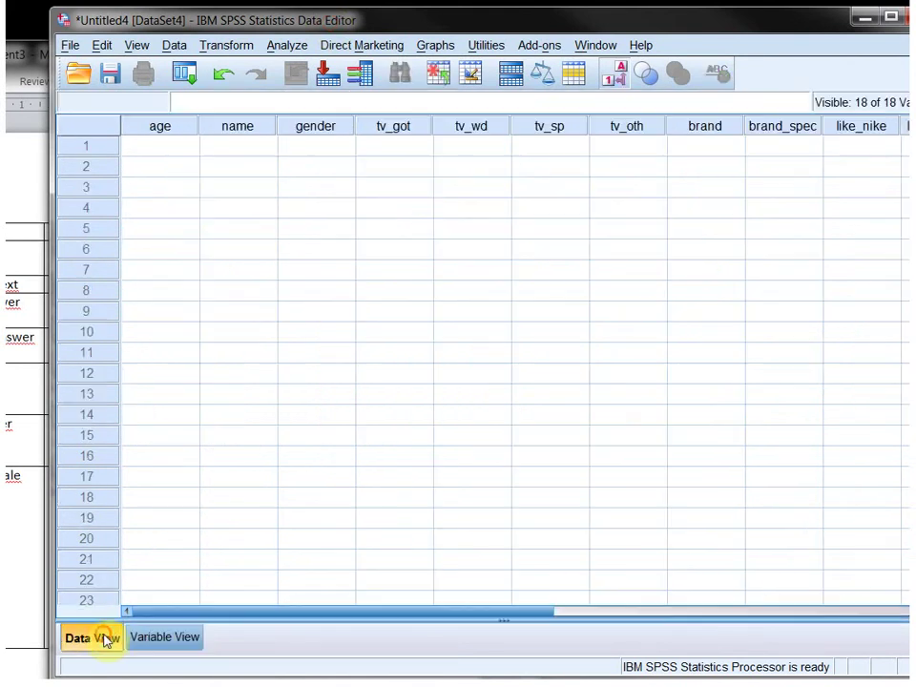